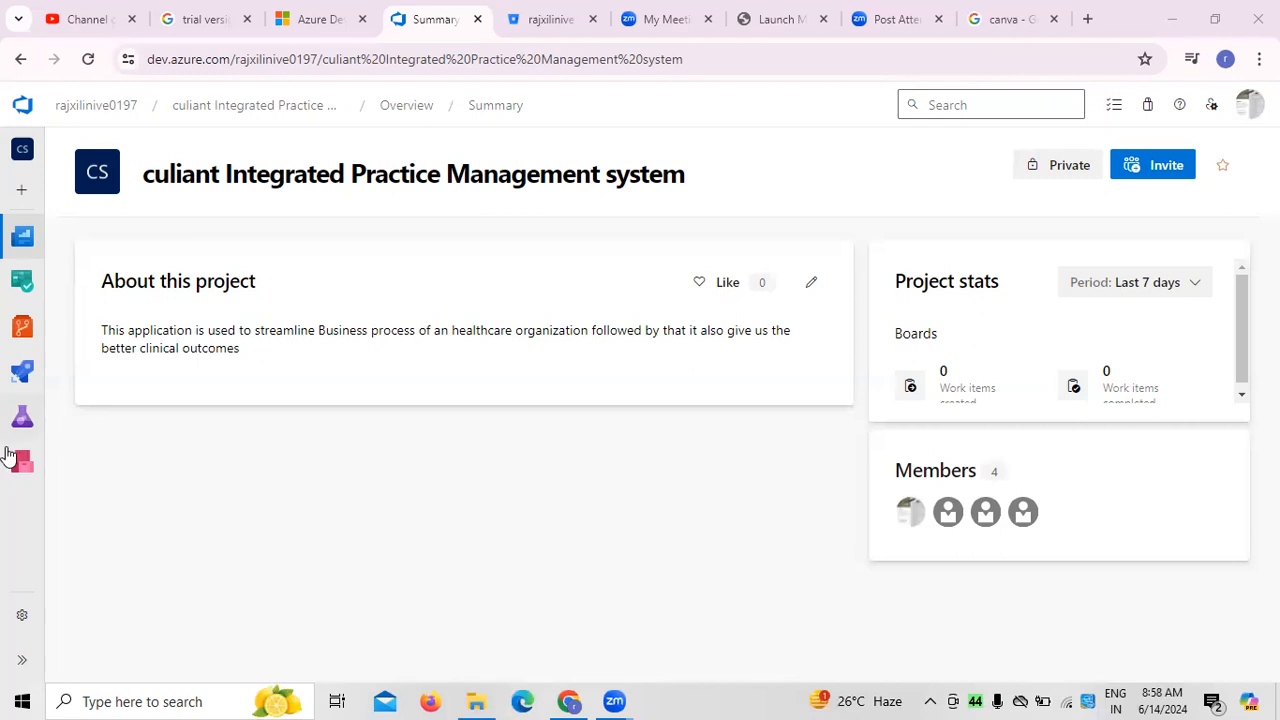
Step: Open the pipeline environments page of the culiant Integrated Practice Management system project
{"action": "mouse_move", "coordinate": [24, 423]}
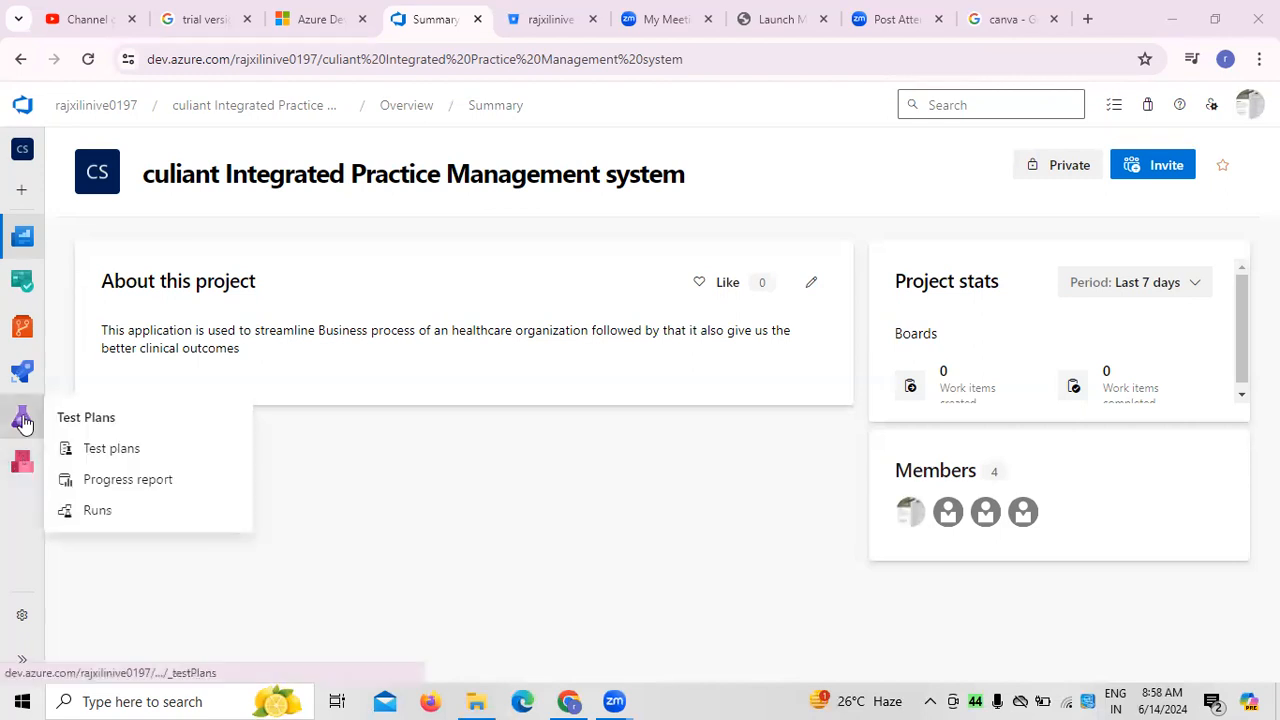
{"action": "mouse_move", "coordinate": [31, 372]}
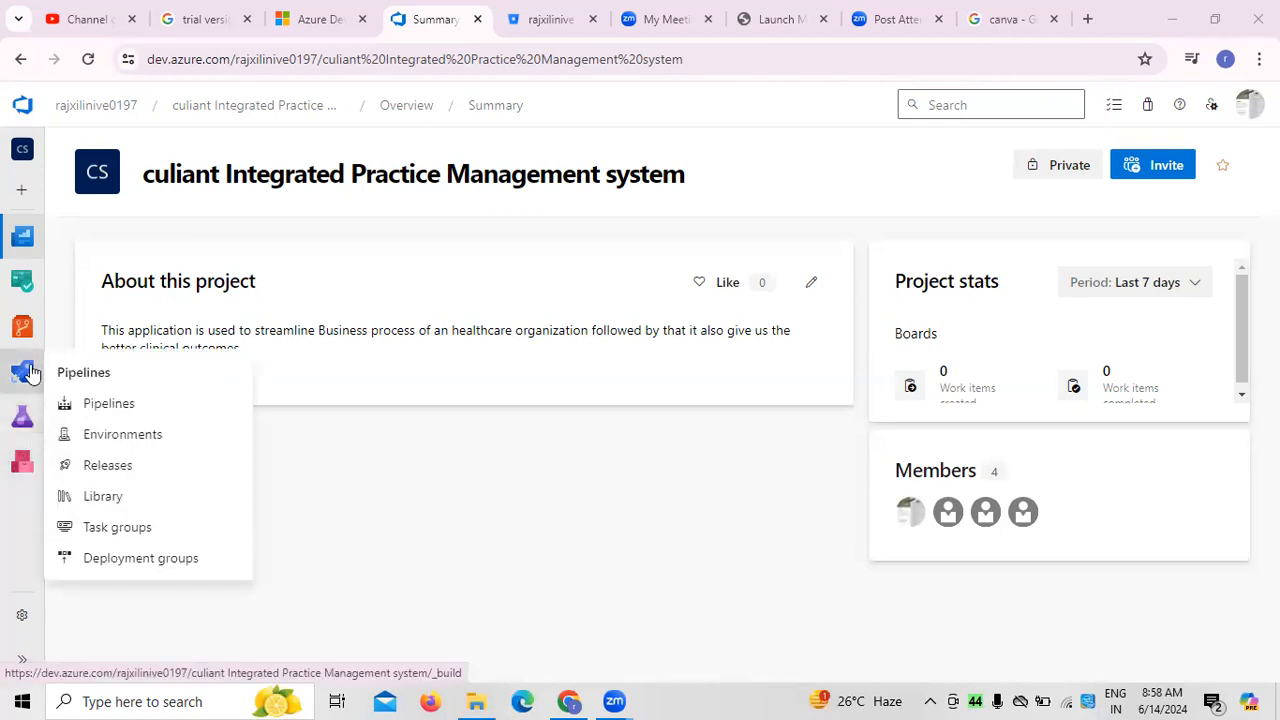
{"action": "left_click", "coordinate": [144, 440]}
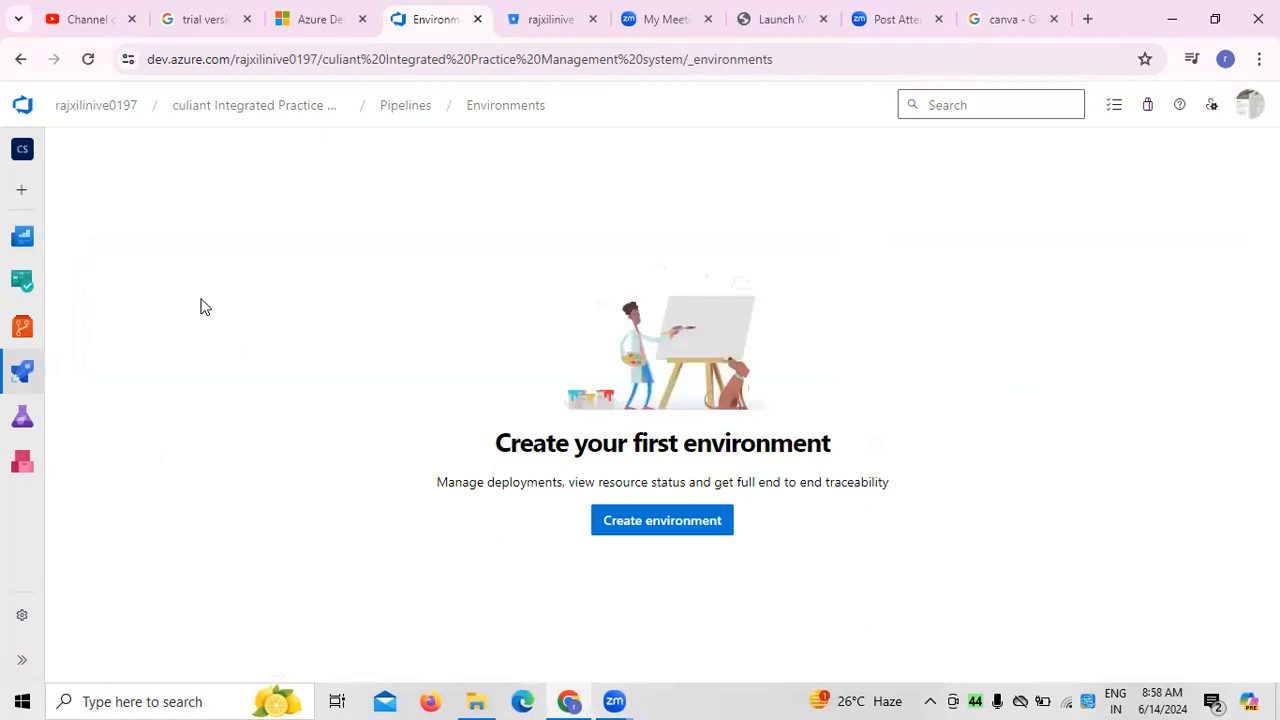
Step: Compare the Bitbucket repository's Pipelines page with the Azure DevOps environments page
{"action": "left_click", "coordinate": [553, 19]}
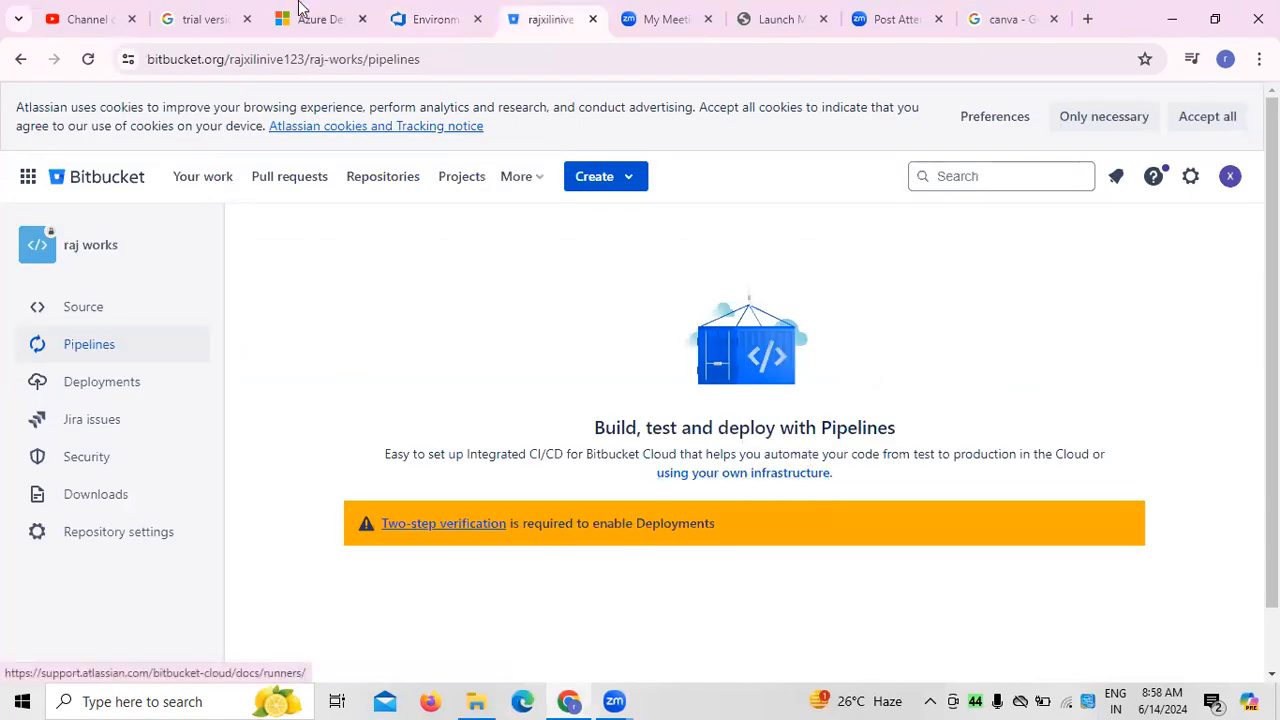
{"action": "left_click", "coordinate": [405, 23]}
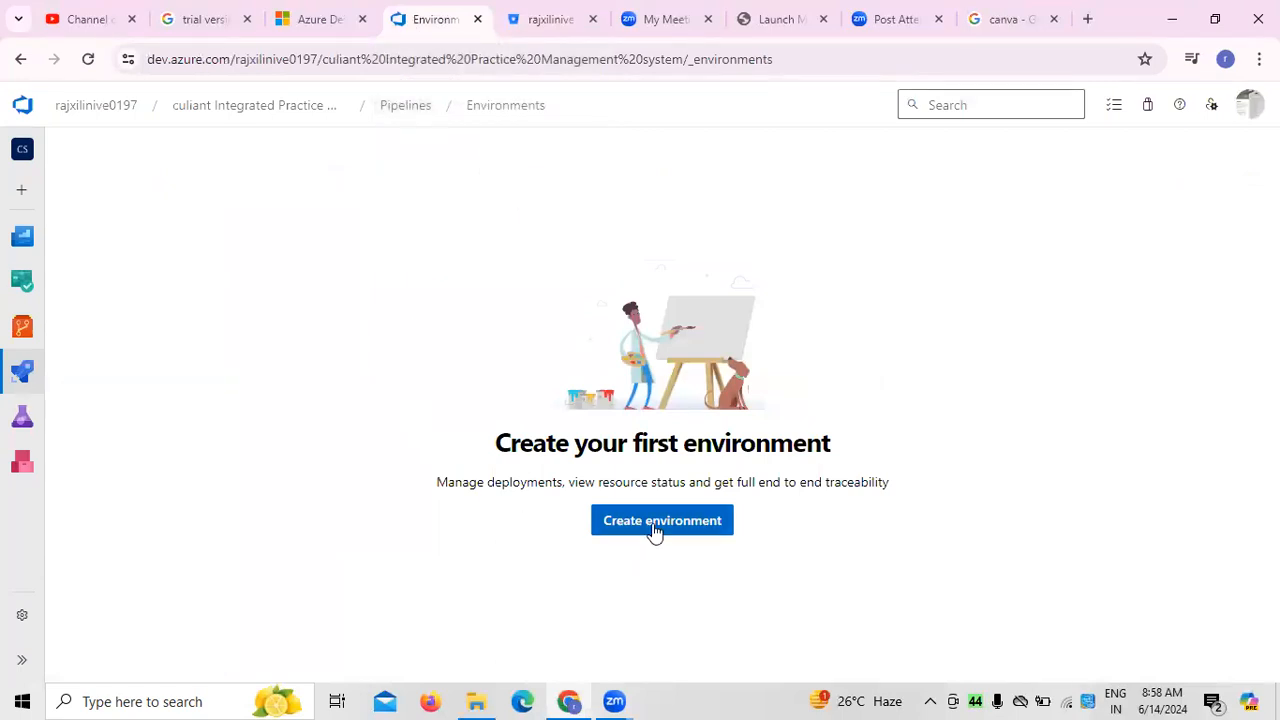
{"action": "left_click", "coordinate": [541, 12]}
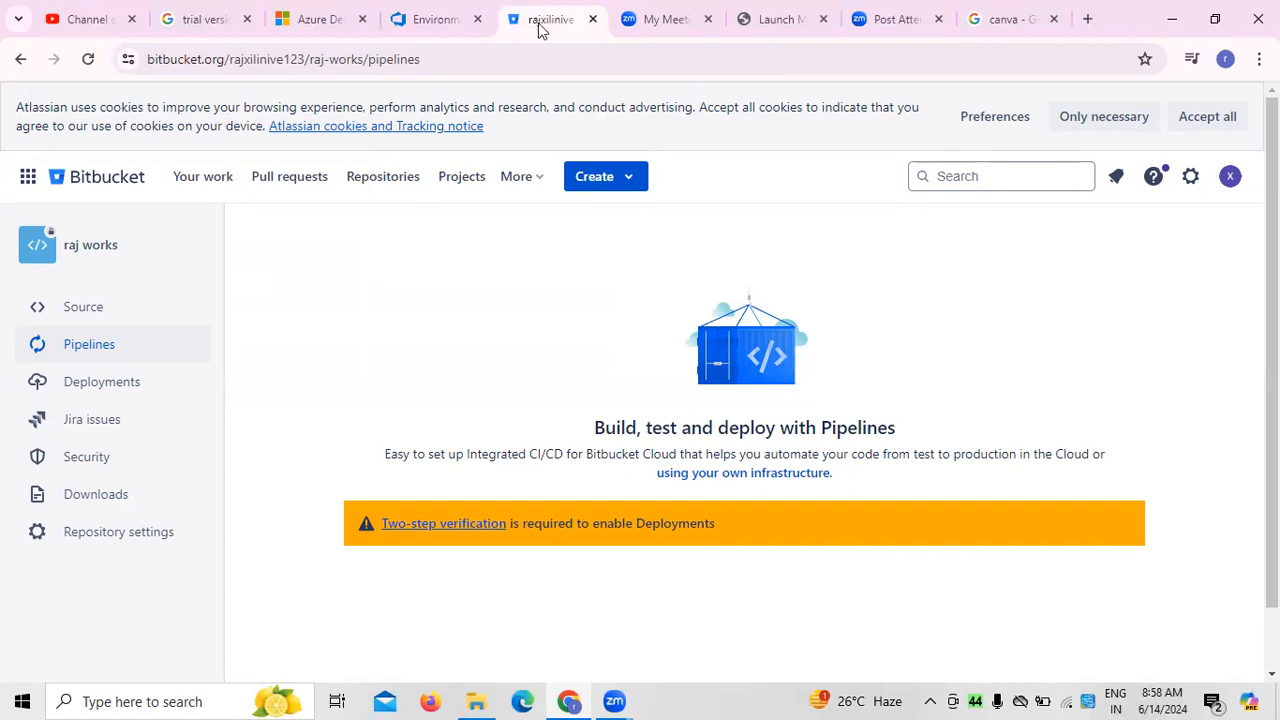
Step: Review the supported platforms and minimum requirements for running Bitbucket pipelines on own infrastructure, and close the runners documentation
{"action": "left_click", "coordinate": [760, 481]}
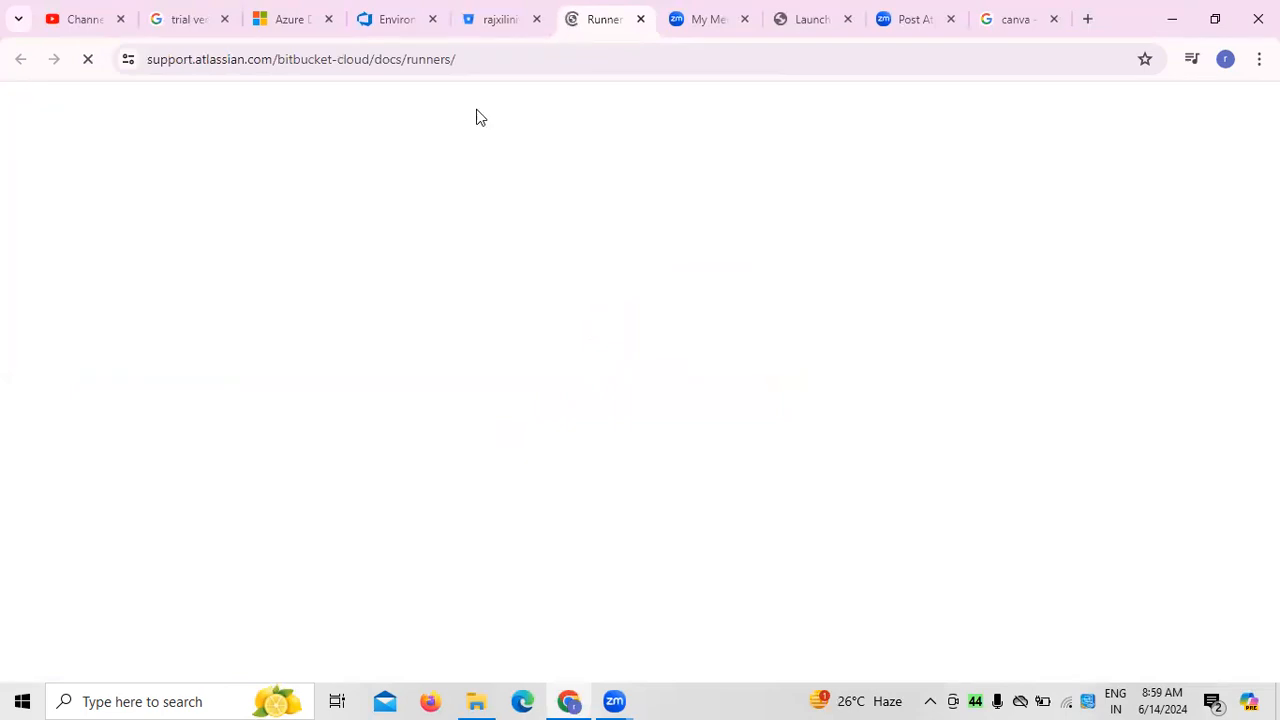
{"action": "left_click", "coordinate": [527, 19]}
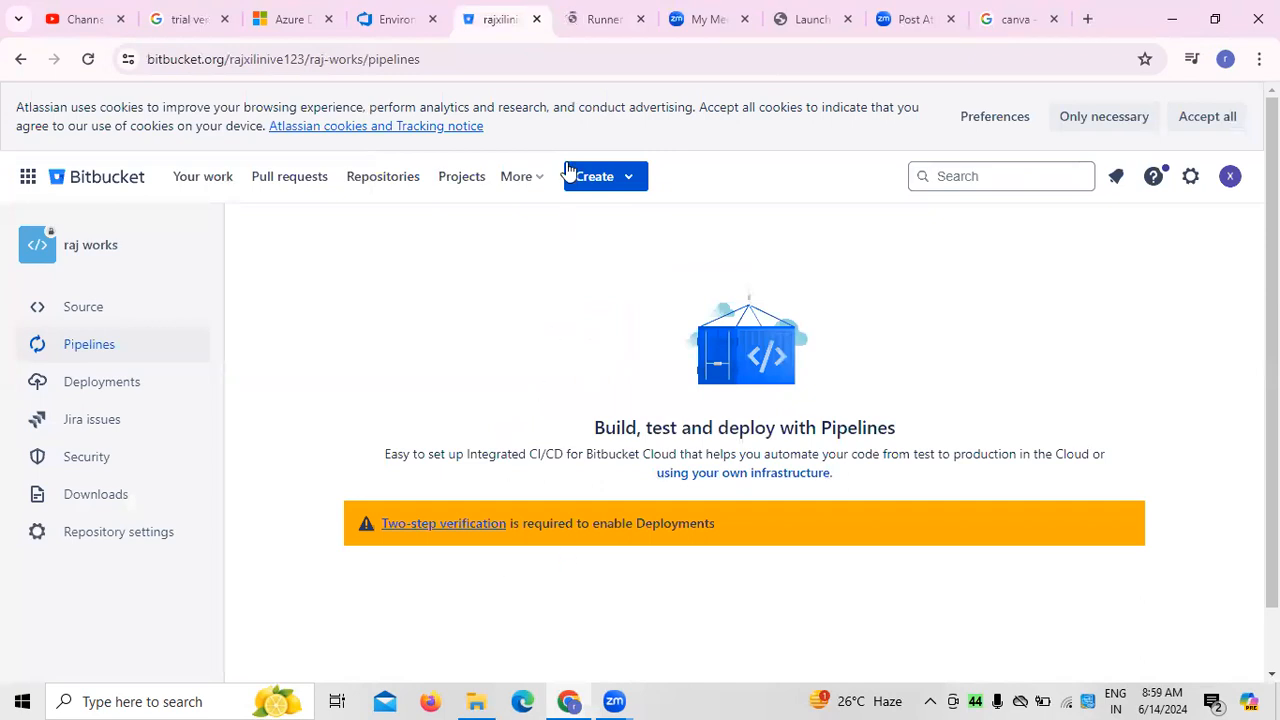
{"action": "left_click", "coordinate": [600, 19]}
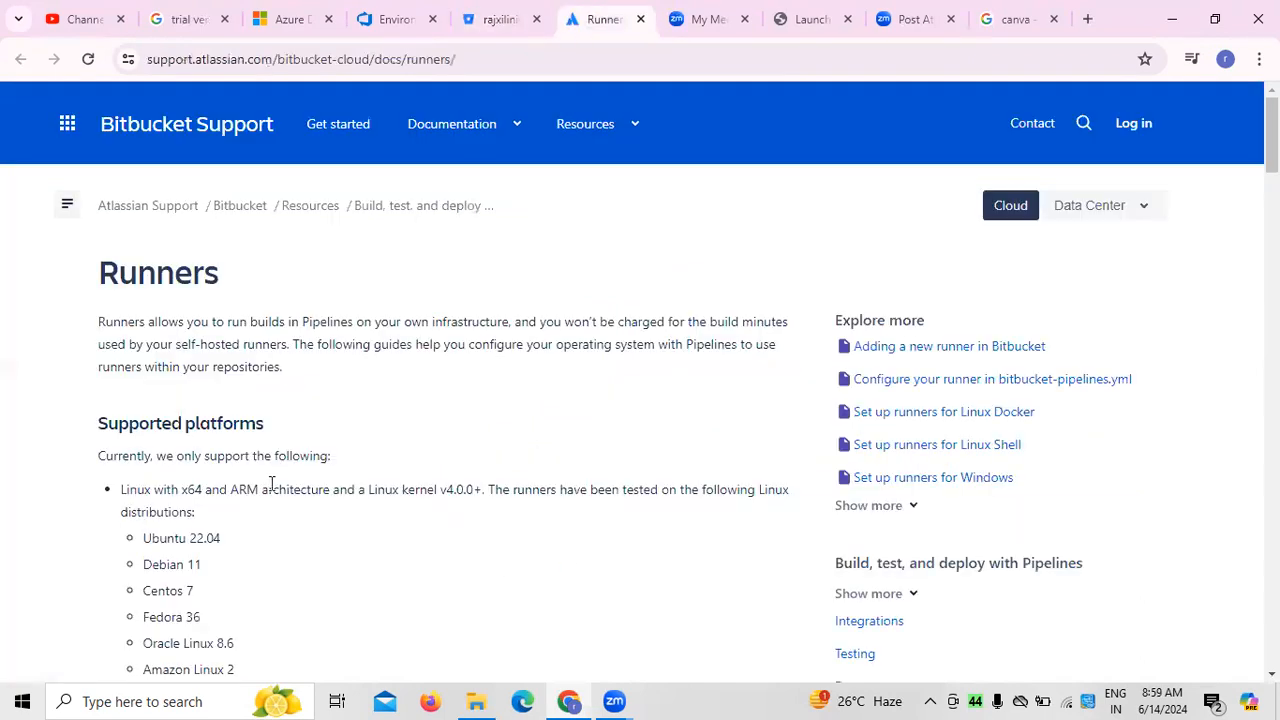
{"action": "scroll", "coordinate": [257, 450], "scroll_direction": "down", "scroll_amount": 4}
{"action": "scroll", "coordinate": [257, 450], "scroll_direction": "down", "scroll_amount": 2}
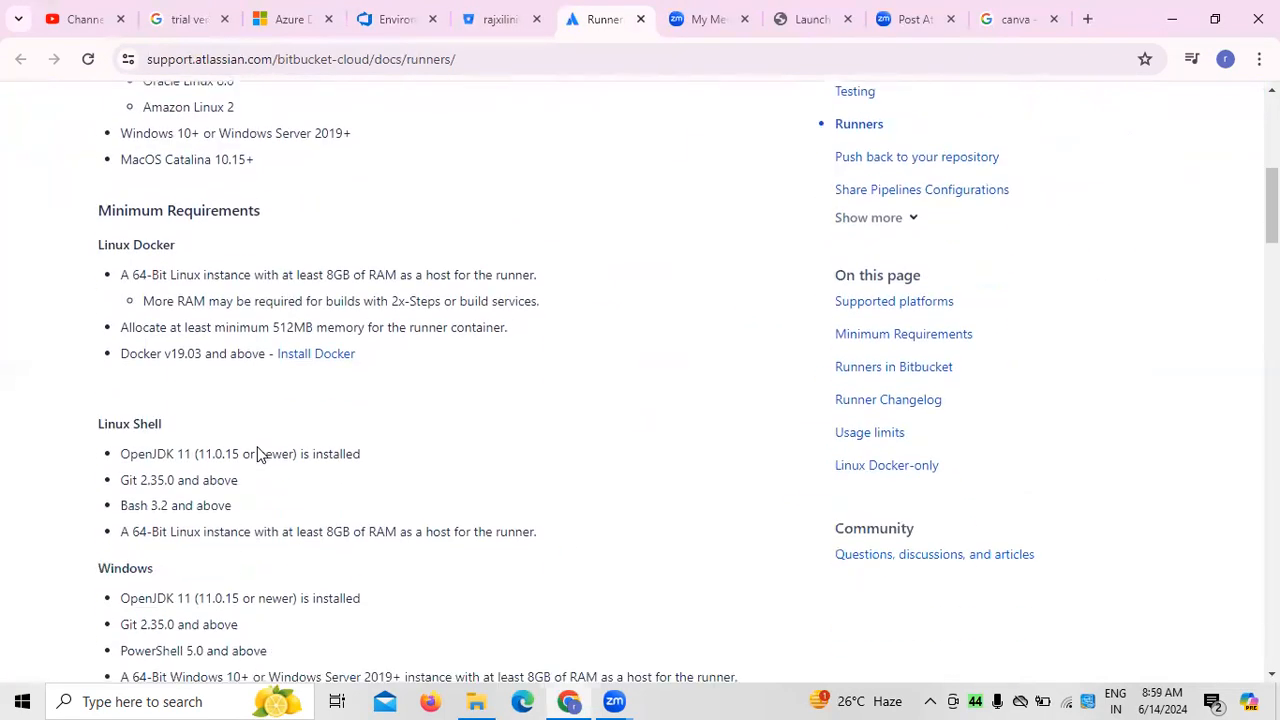
{"action": "scroll", "coordinate": [258, 445], "scroll_direction": "down", "scroll_amount": 5}
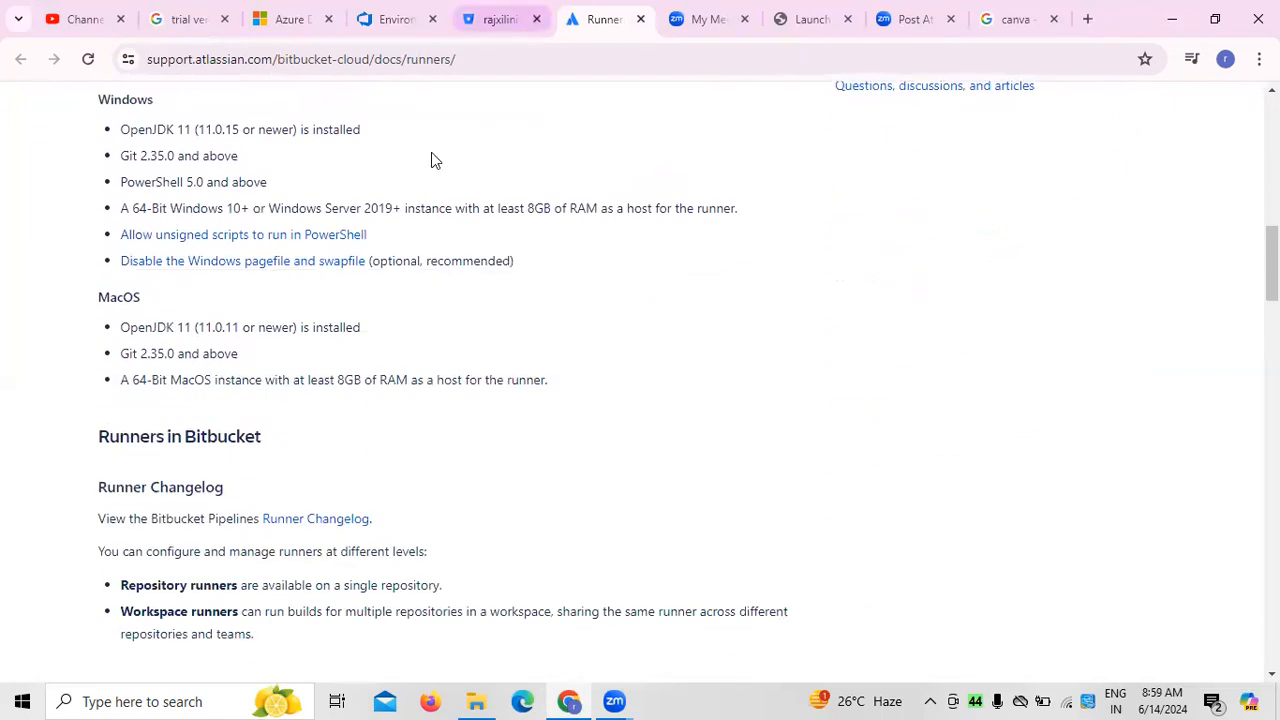
{"action": "key", "text": "ctrl+shift+Tab"}
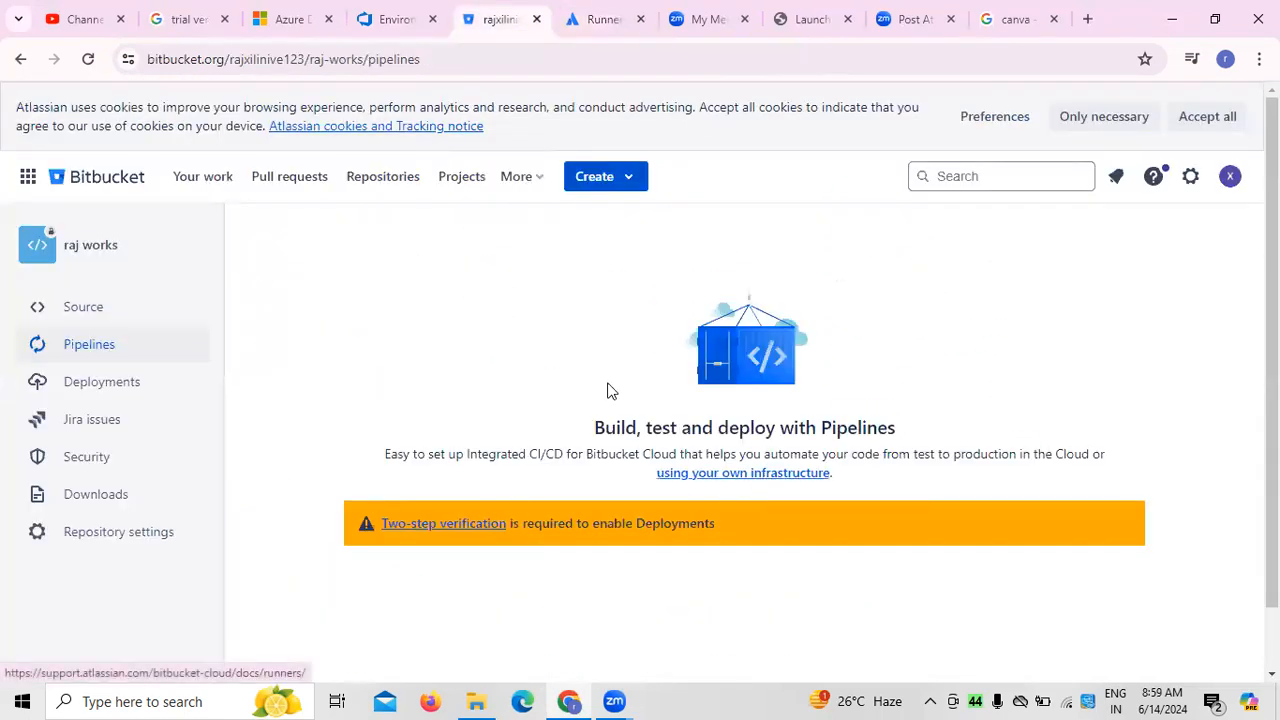
{"action": "left_click", "coordinate": [640, 19]}
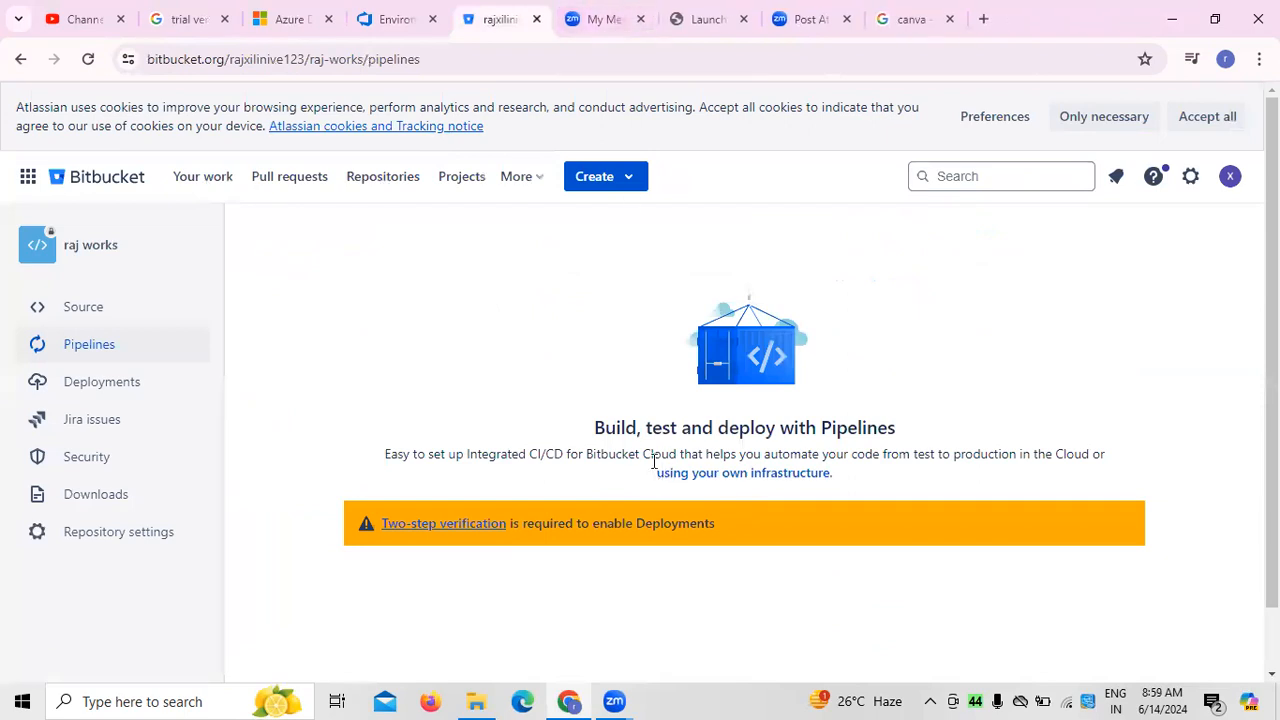
Step: Switch back to Azure DevOps and start a new environment named "software support"
{"action": "left_click", "coordinate": [437, 12]}
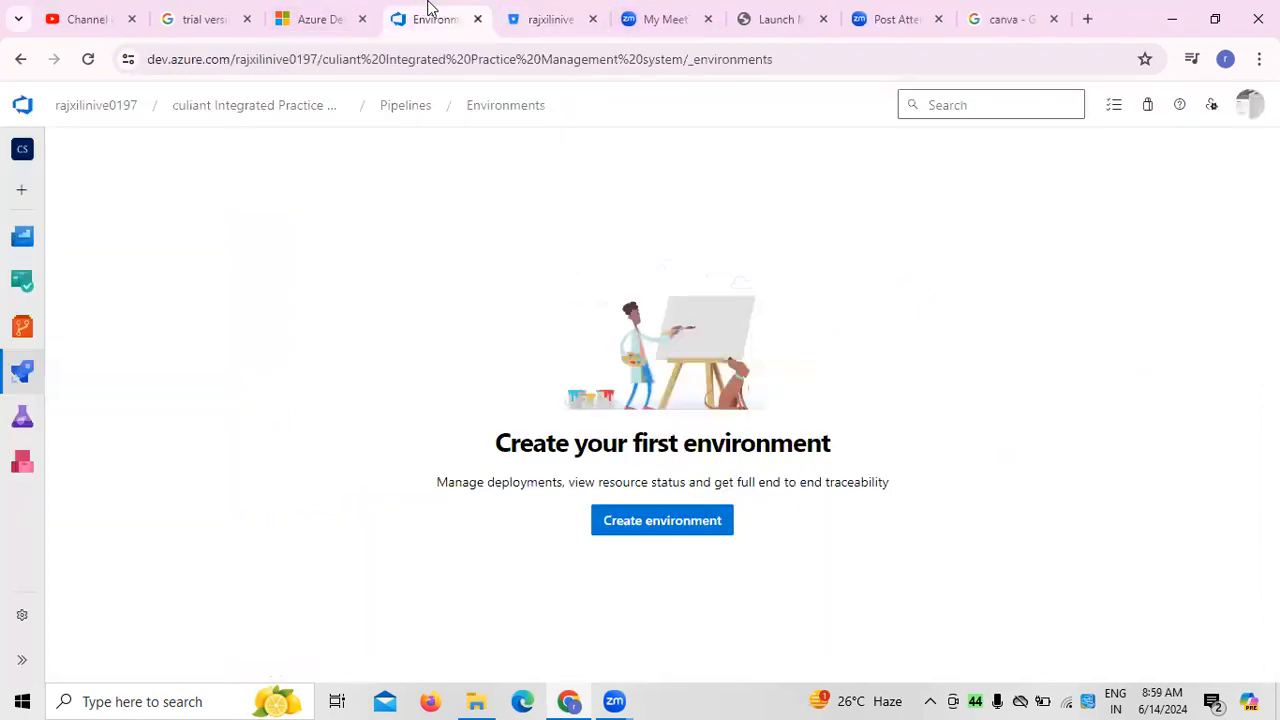
{"action": "left_click", "coordinate": [627, 530]}
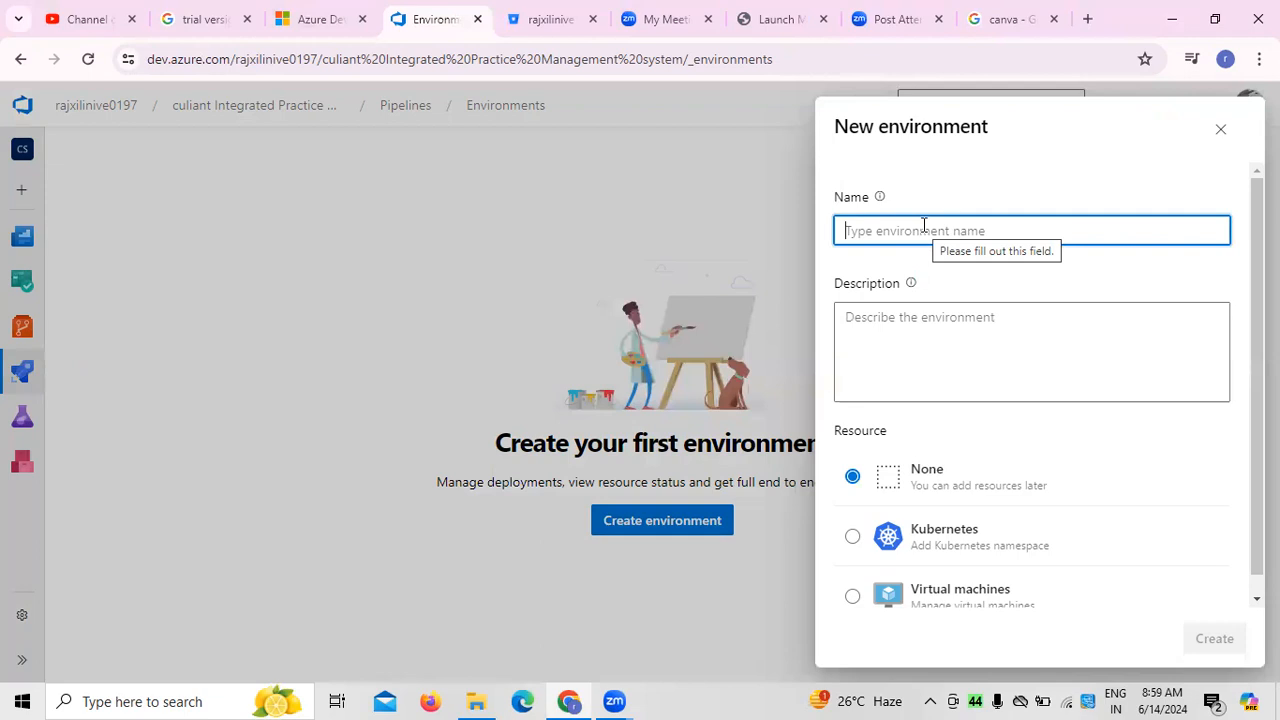
{"action": "type", "text": "software"}
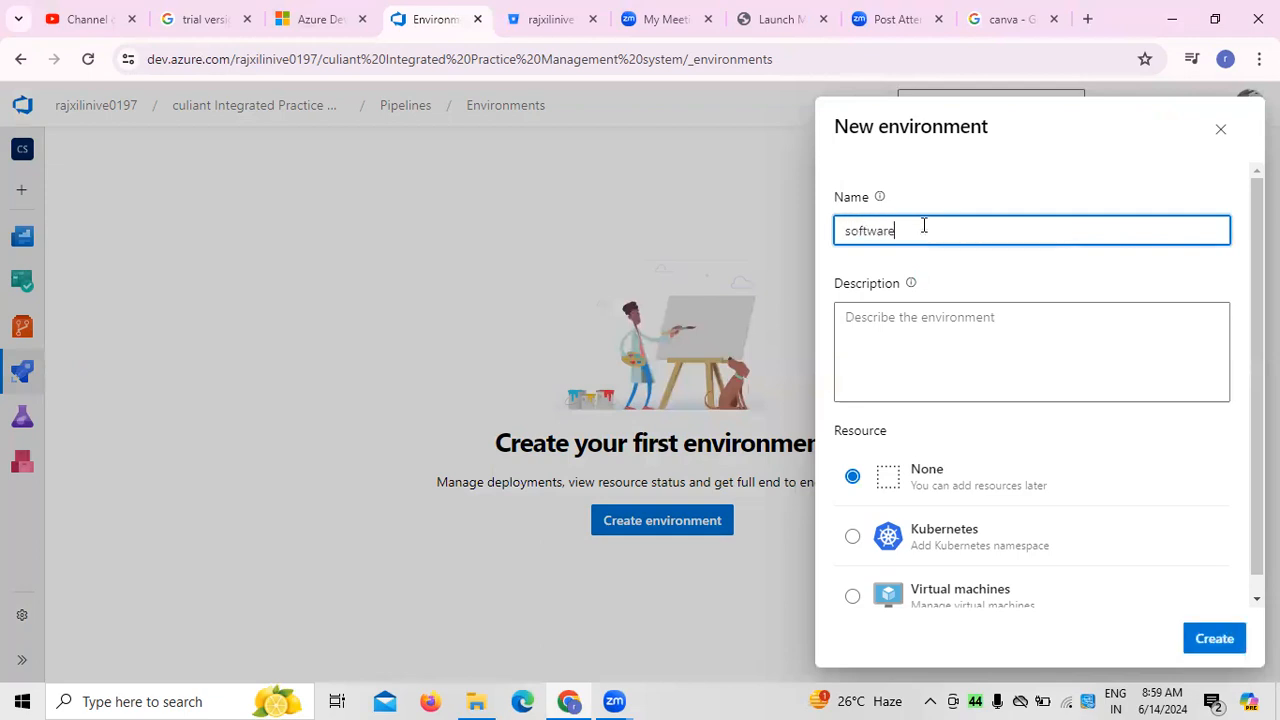
{"action": "type", "text": " support"}
Step: Describe the environment as "here we require to support the appplication to deploy once the devlopment completes"
{"action": "left_click", "coordinate": [921, 320]}
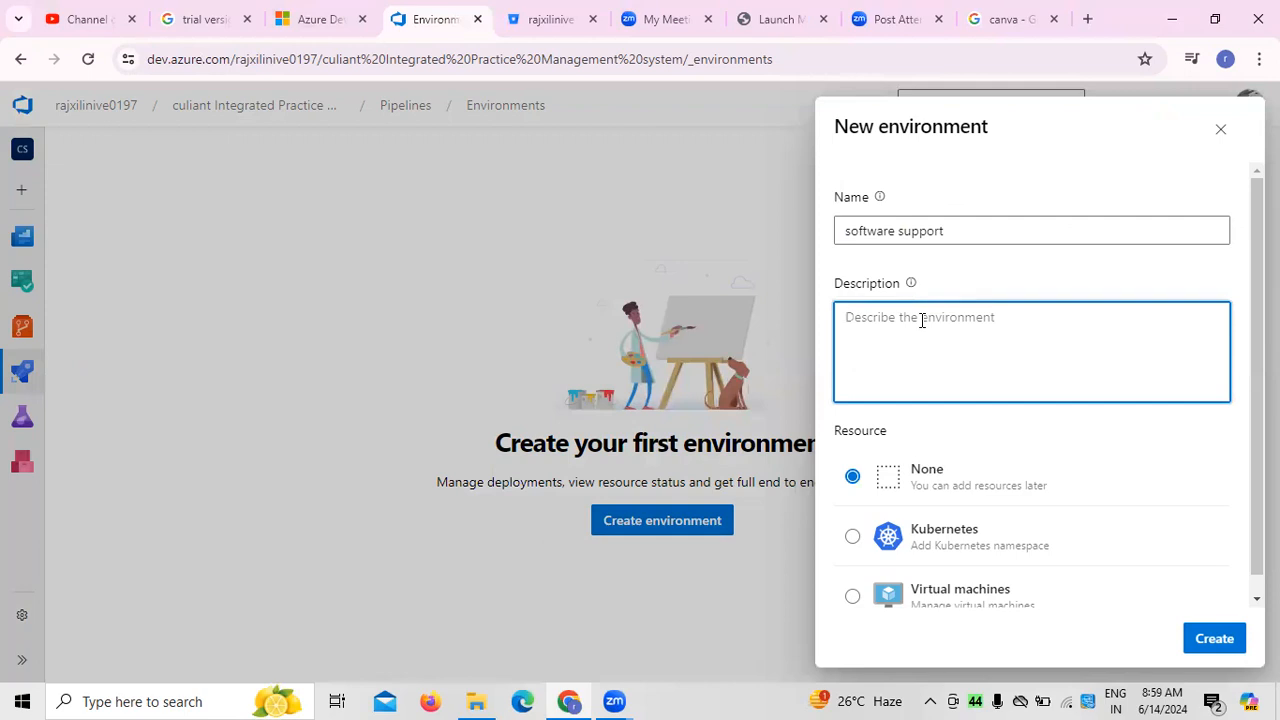
{"action": "type", "text": "here we "}
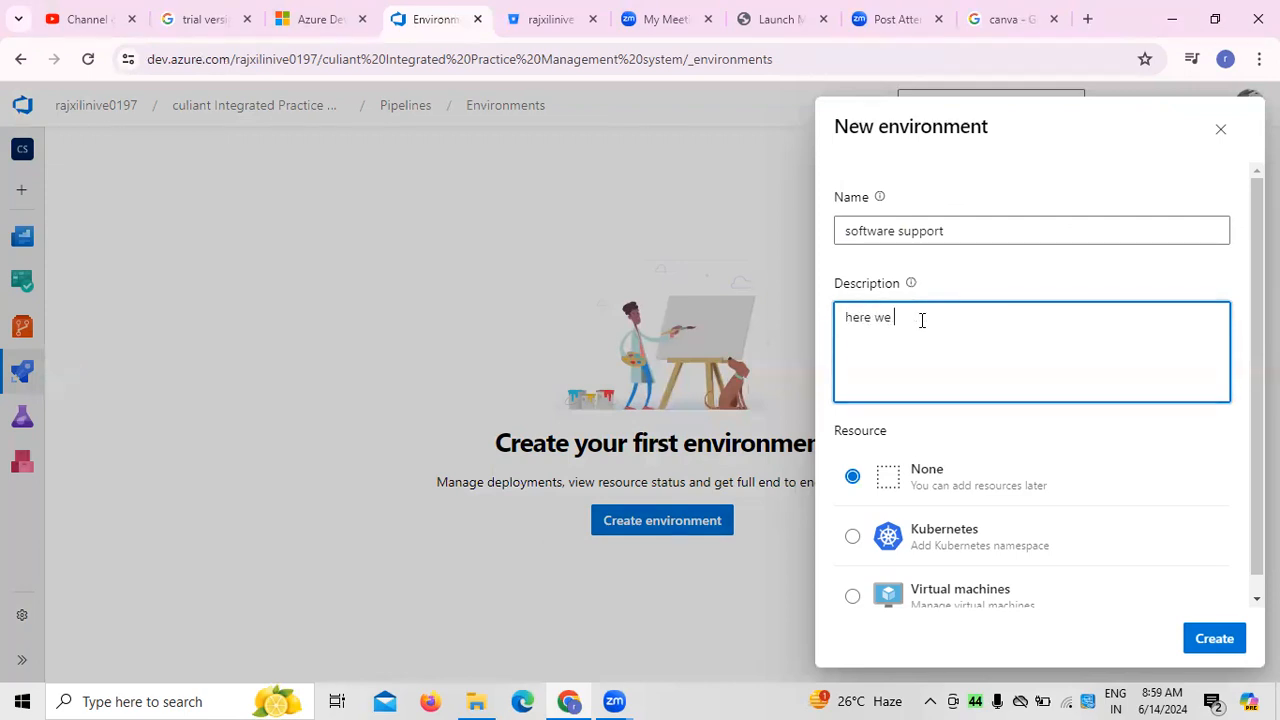
{"action": "type", "text": "require to support the appplicatio"}
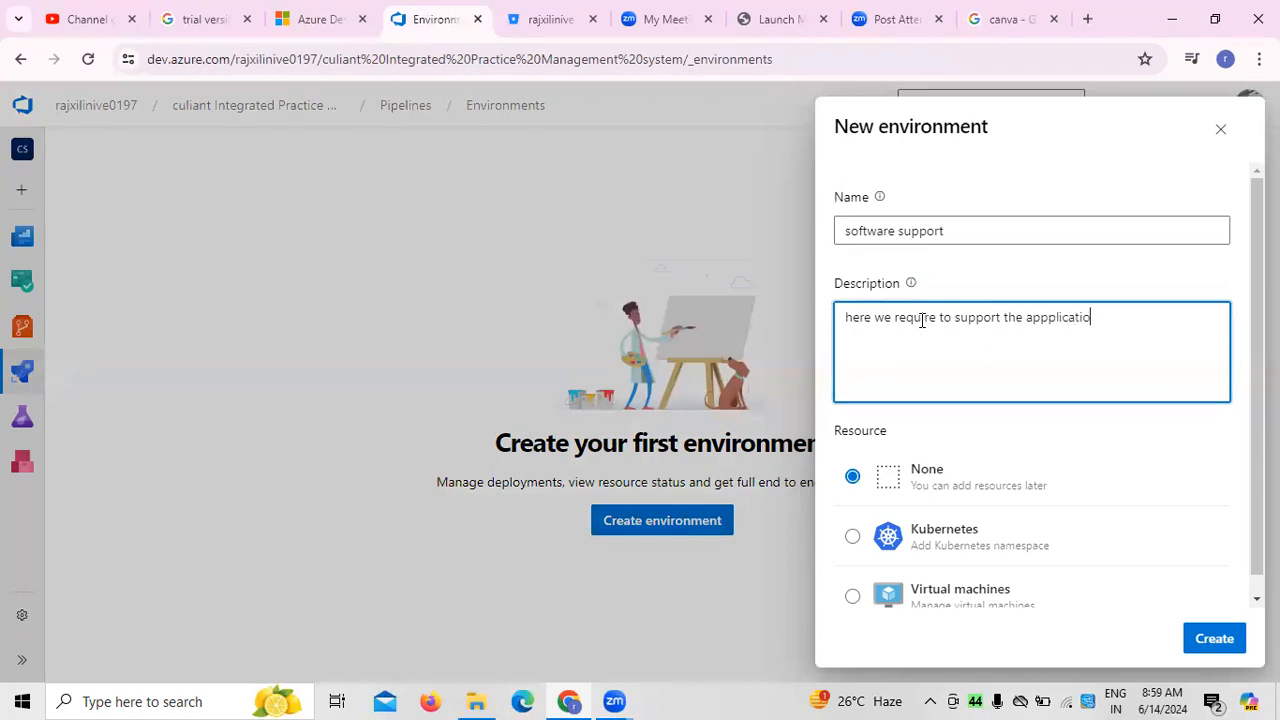
{"action": "type", "text": "n to deploy once the devlopment "}
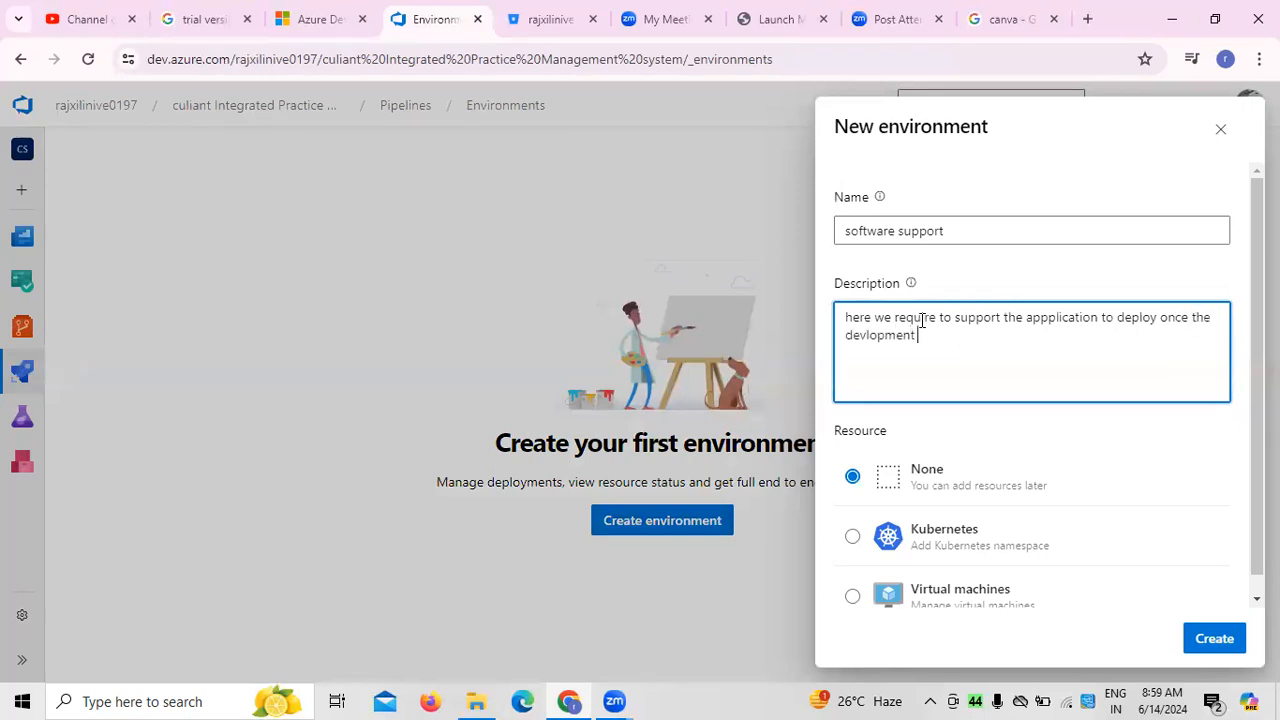
{"action": "type", "text": "completes"}
{"action": "scroll", "coordinate": [1080, 523], "scroll_direction": "down", "scroll_amount": 1}
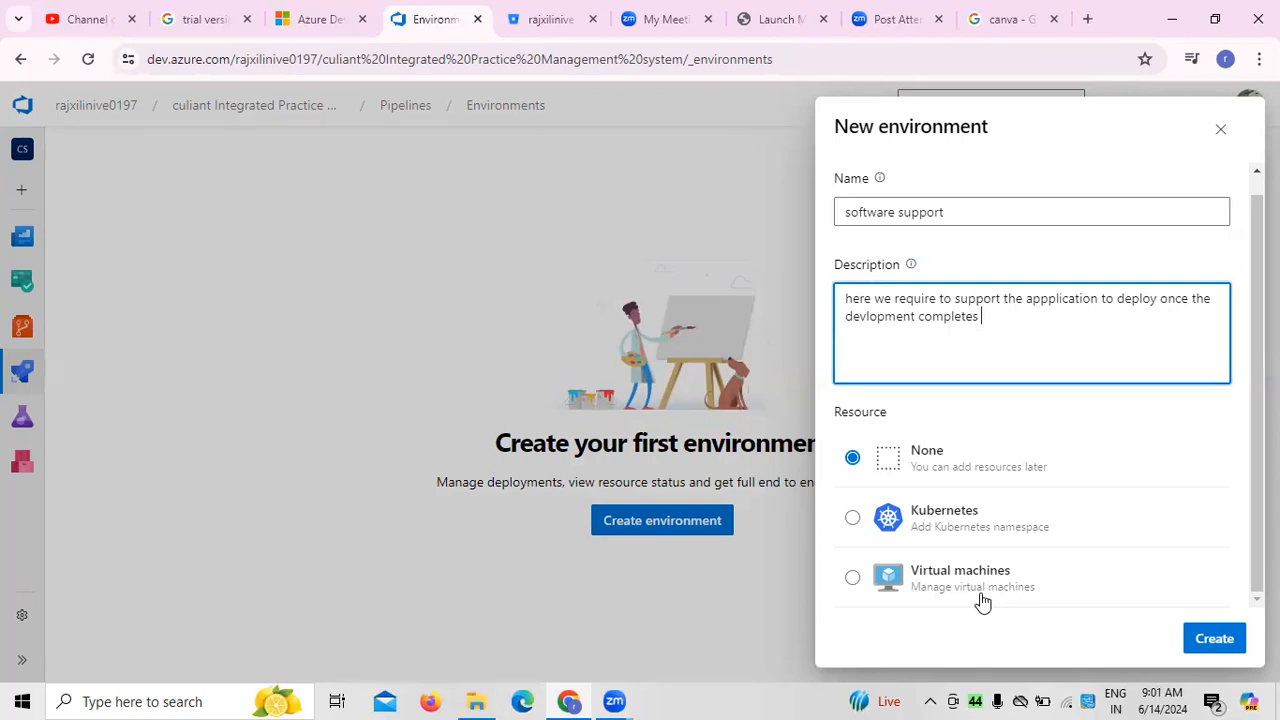
{"action": "left_click", "coordinate": [852, 519]}
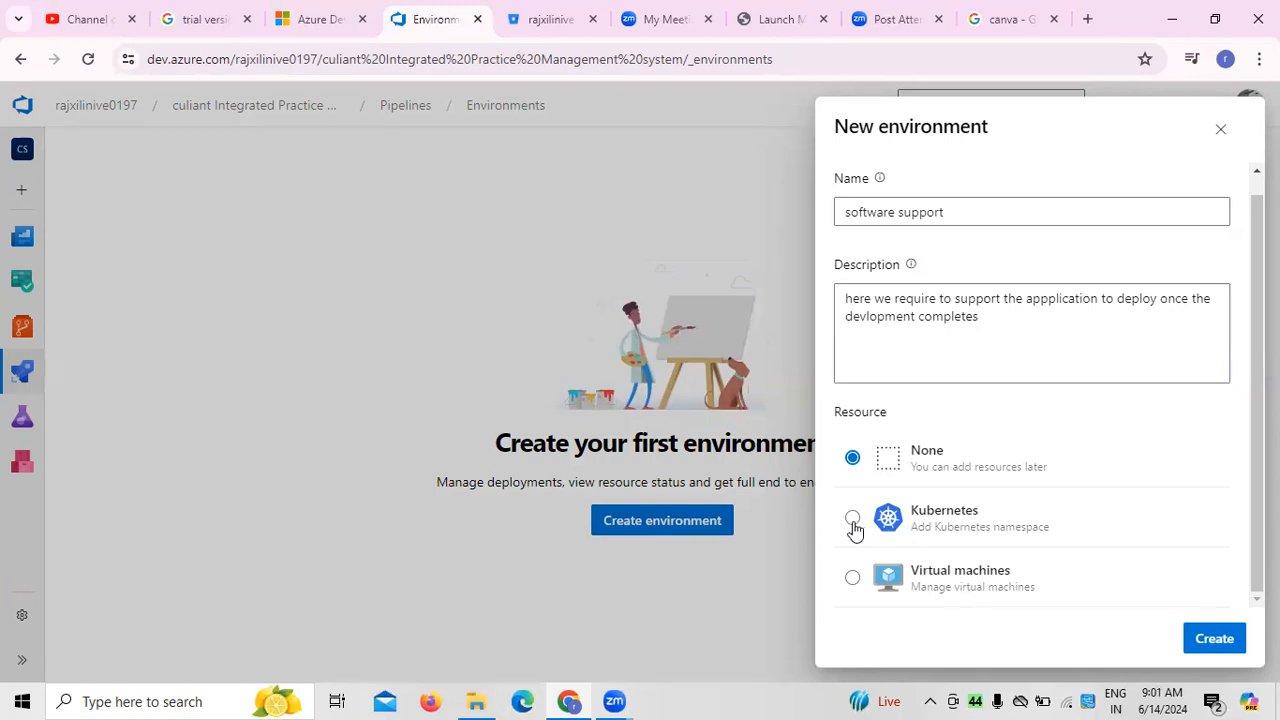
{"action": "left_click", "coordinate": [1216, 643]}
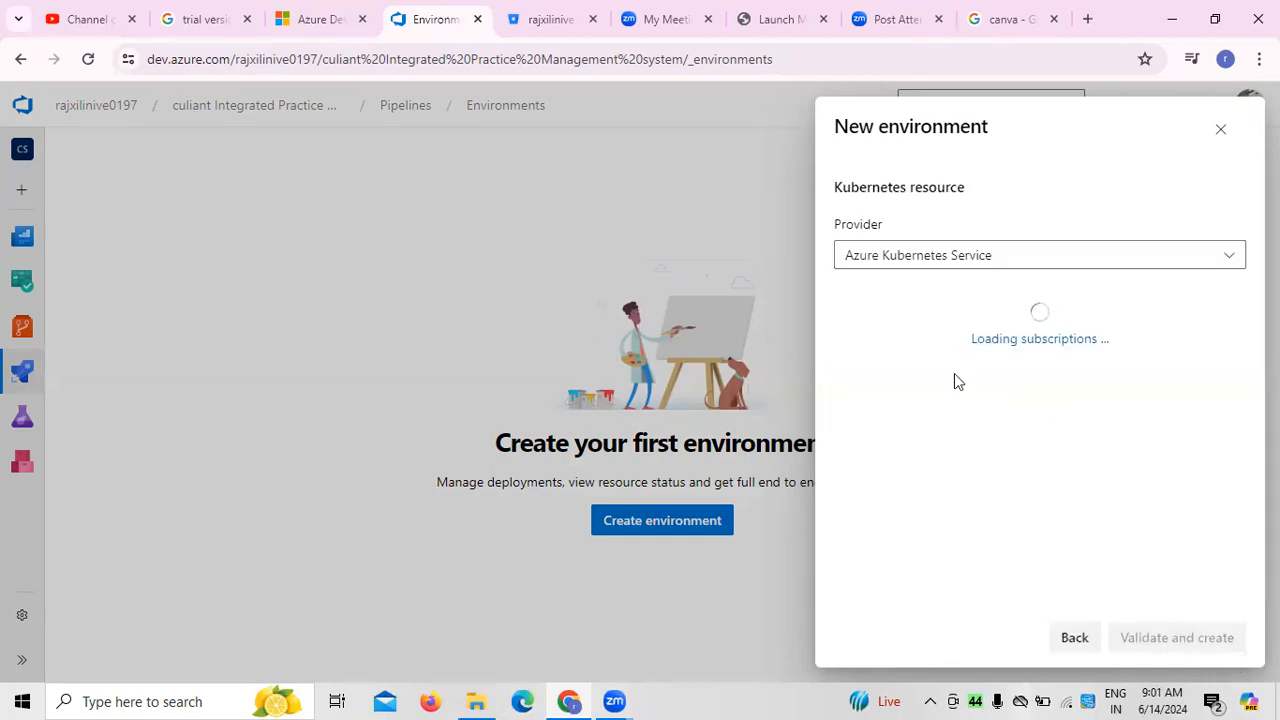
{"action": "left_click", "coordinate": [1232, 258]}
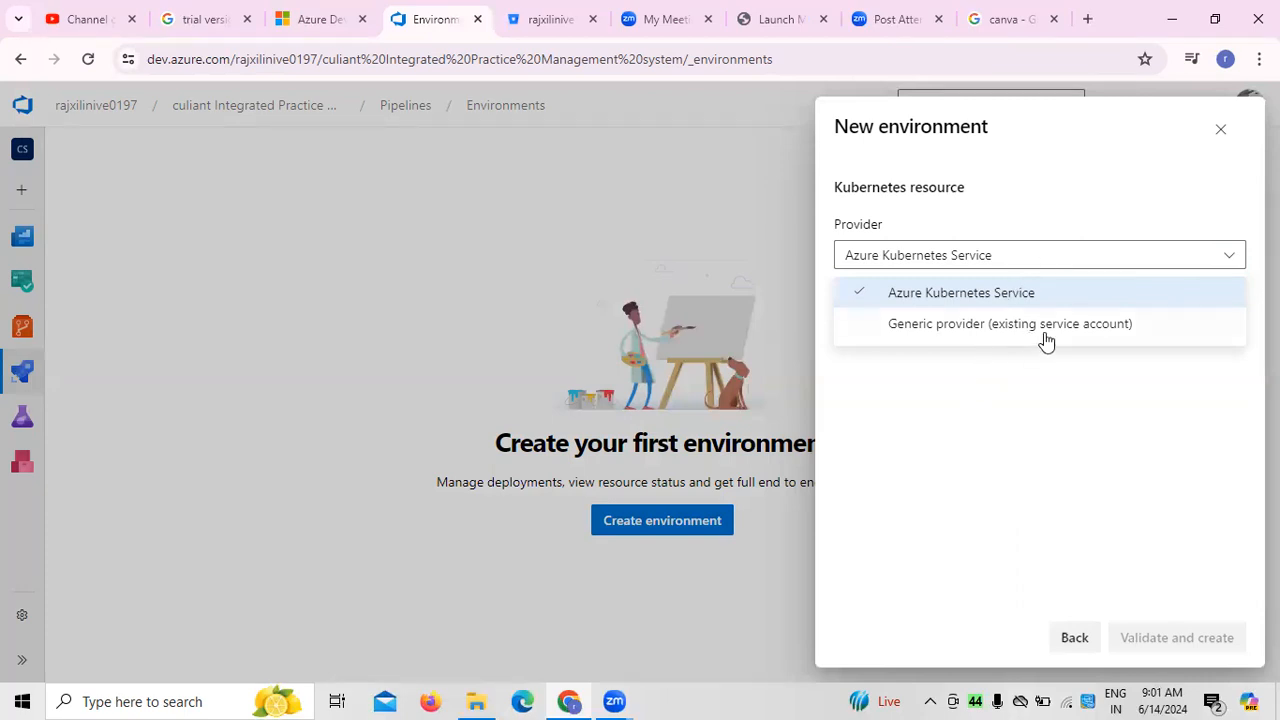
{"action": "left_click", "coordinate": [980, 296]}
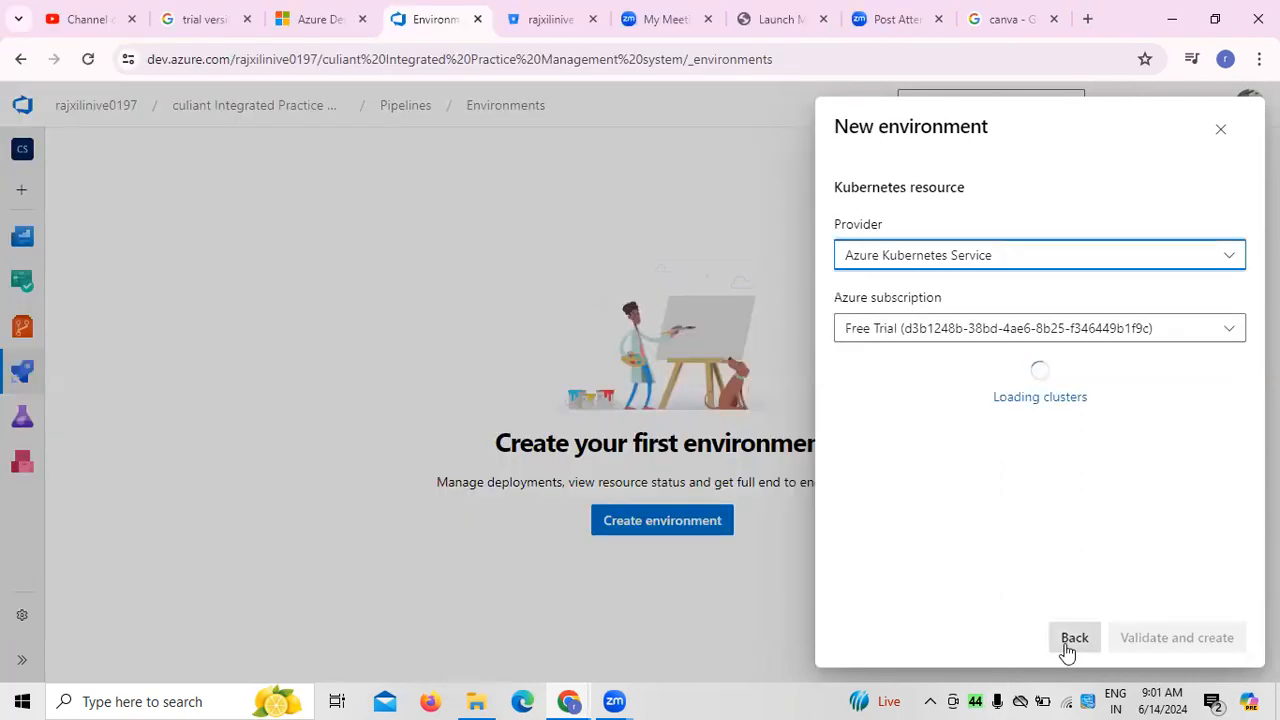
{"action": "left_click", "coordinate": [1060, 643]}
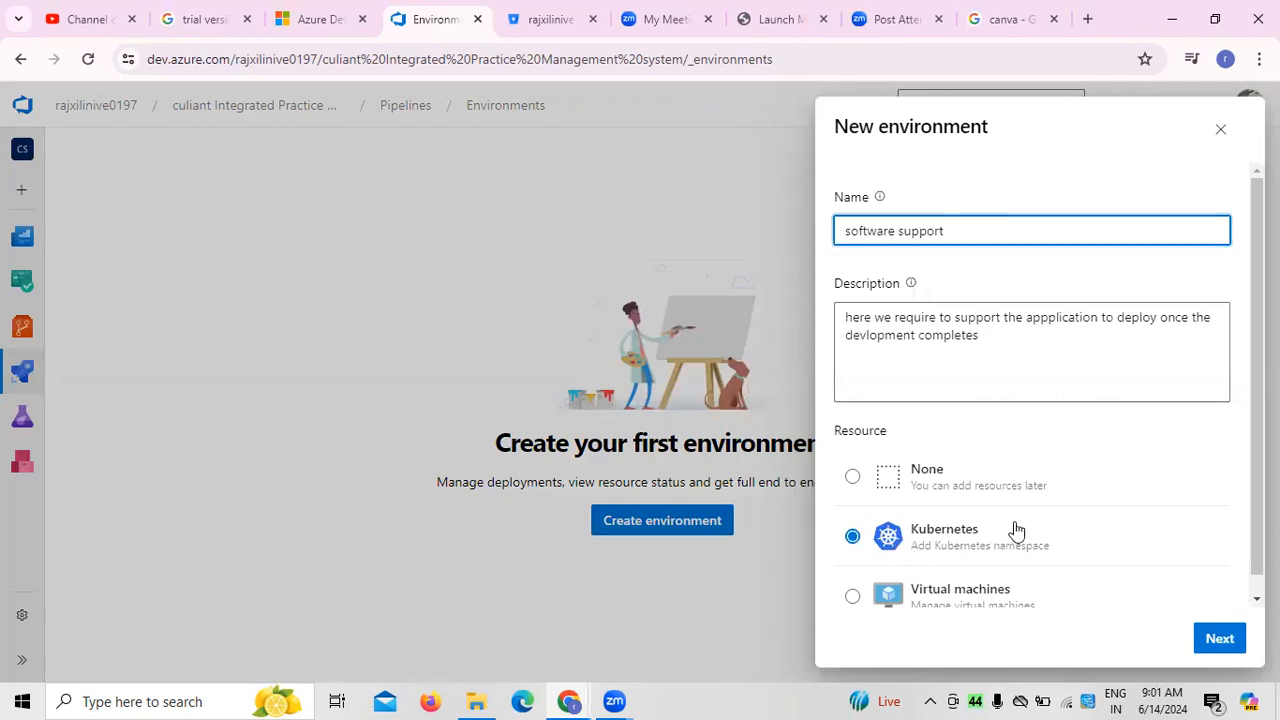
Step: Set the environment's resource to None and create the environment
{"action": "scroll", "coordinate": [1015, 530], "scroll_direction": "down", "scroll_amount": 1}
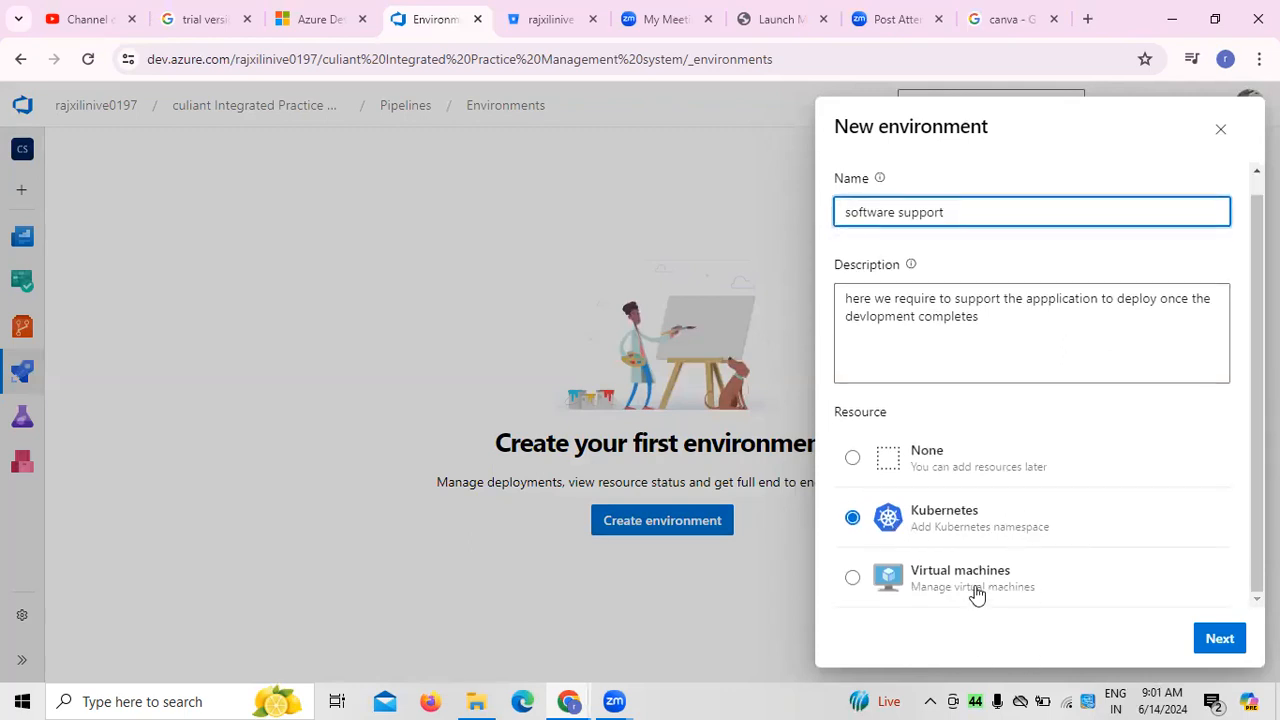
{"action": "left_click", "coordinate": [852, 457]}
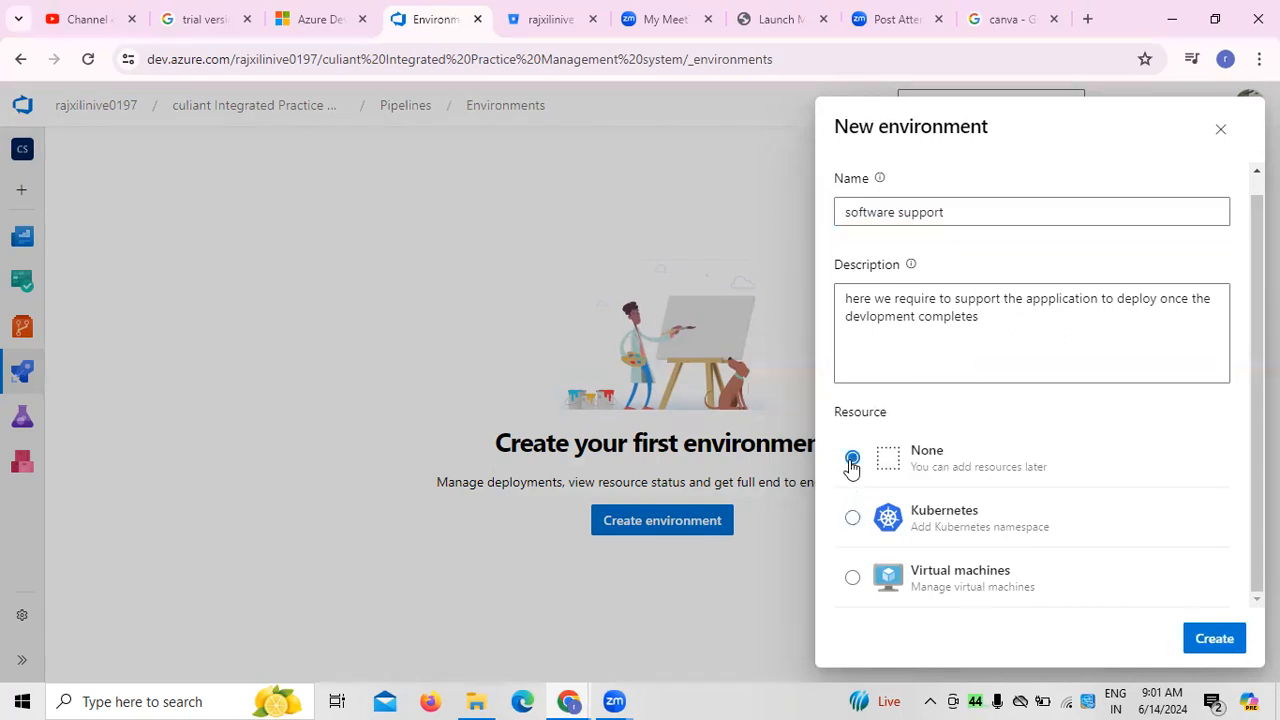
{"action": "left_click", "coordinate": [1201, 640]}
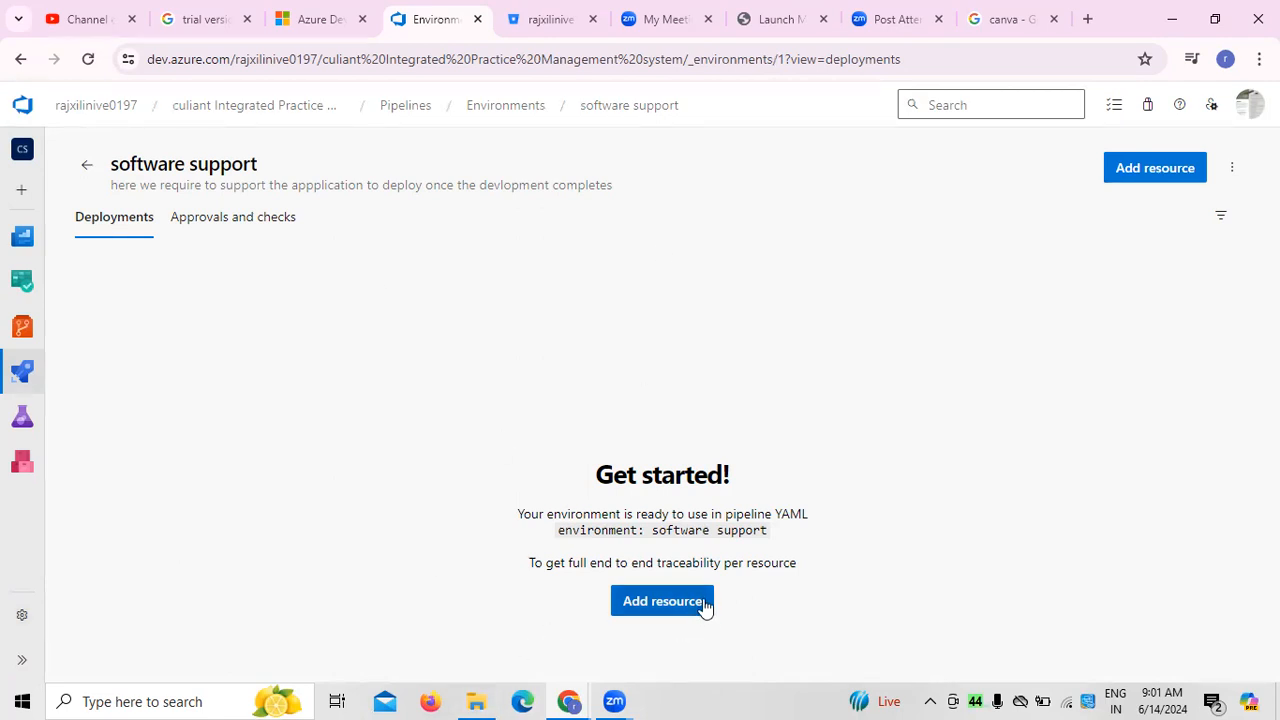
Step: Examine the software support environment's approvals and checks and the resource types that can be added to it
{"action": "left_click", "coordinate": [1232, 168]}
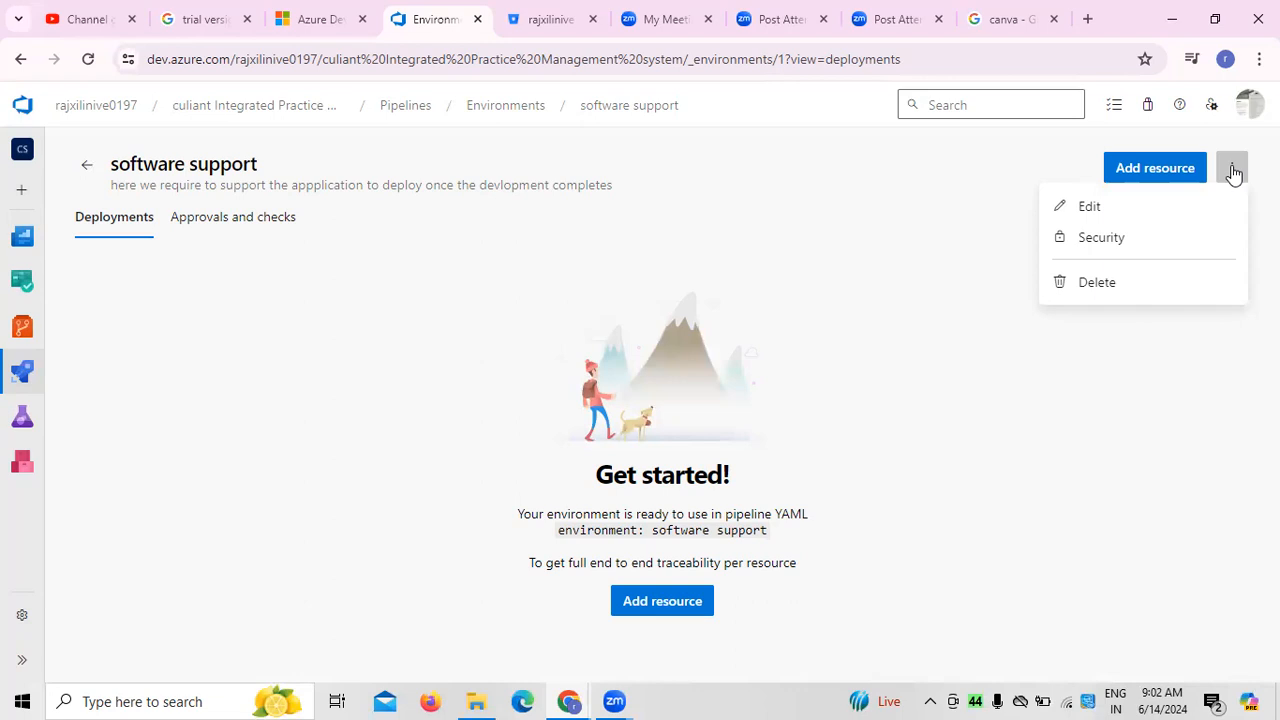
{"action": "left_click", "coordinate": [240, 228]}
{"action": "scroll", "coordinate": [482, 375], "scroll_direction": "down", "scroll_amount": 1}
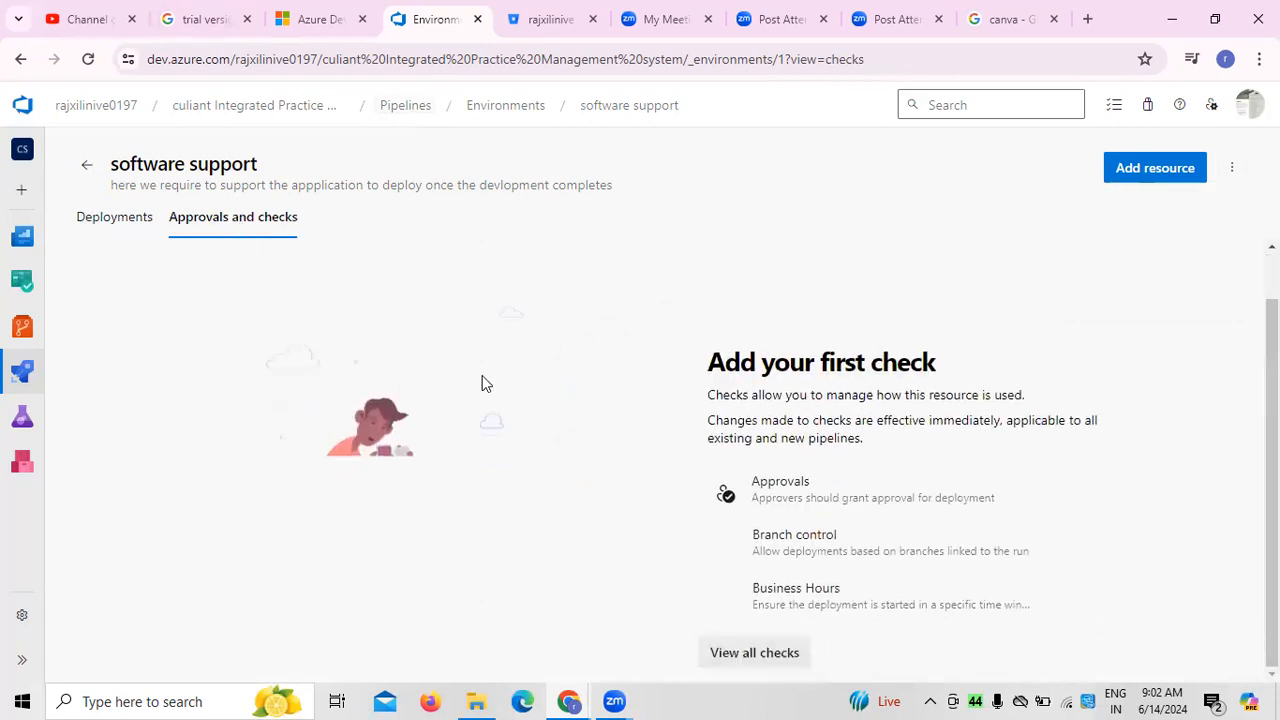
{"action": "scroll", "coordinate": [482, 375], "scroll_direction": "up", "scroll_amount": 1}
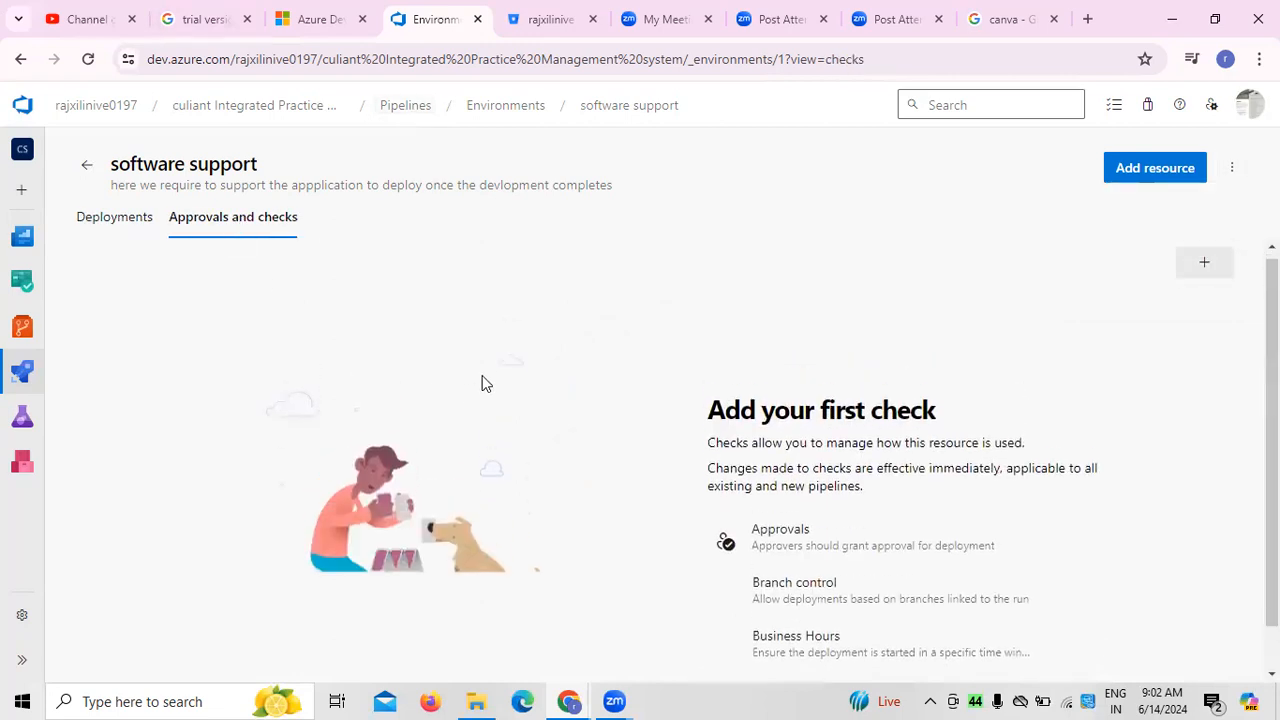
{"action": "left_click", "coordinate": [133, 224]}
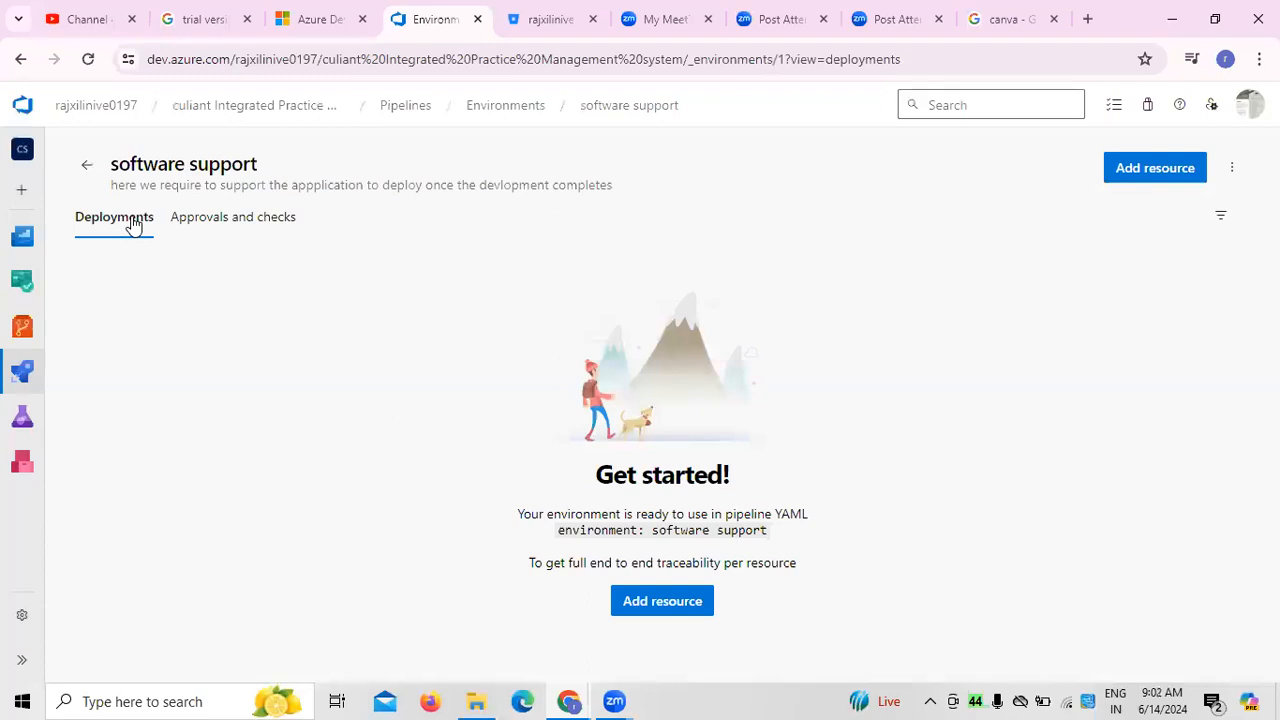
{"action": "left_click", "coordinate": [642, 606]}
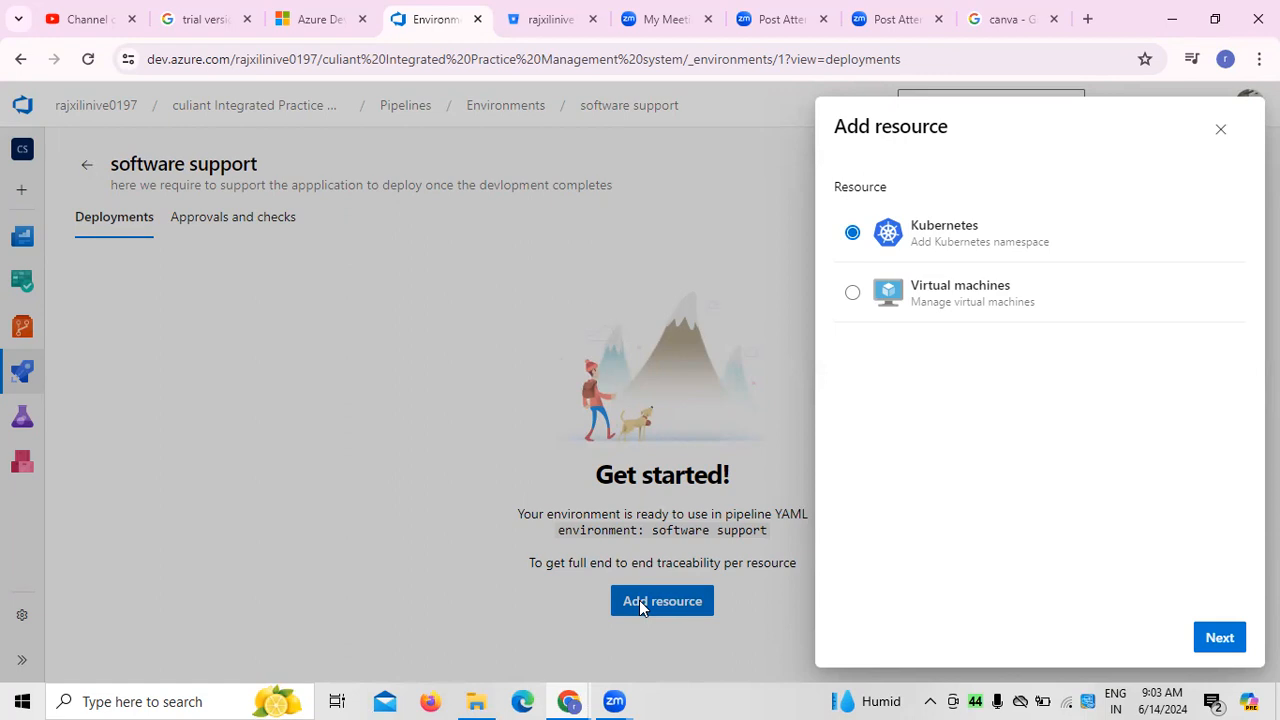
{"action": "left_click", "coordinate": [1221, 130]}
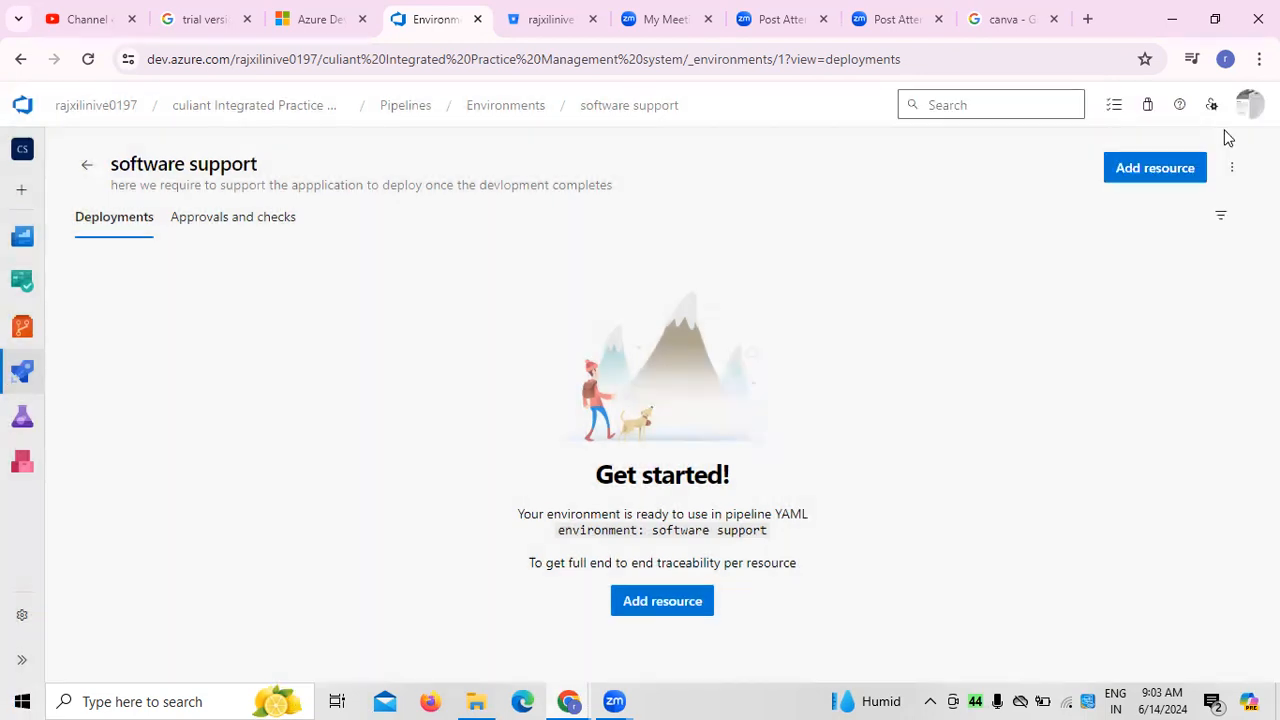
Step: Visit the project's pipeline Releases page and return to the list of environments
{"action": "mouse_move", "coordinate": [17, 378]}
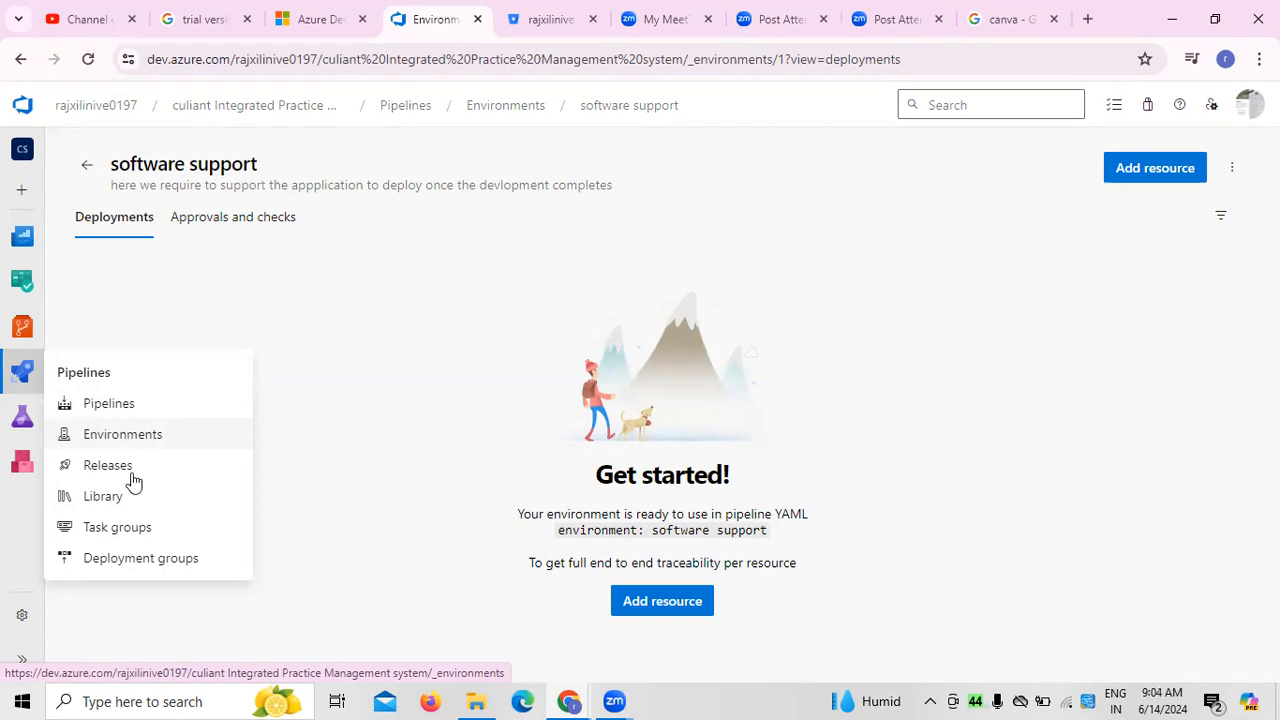
{"action": "mouse_move", "coordinate": [25, 372]}
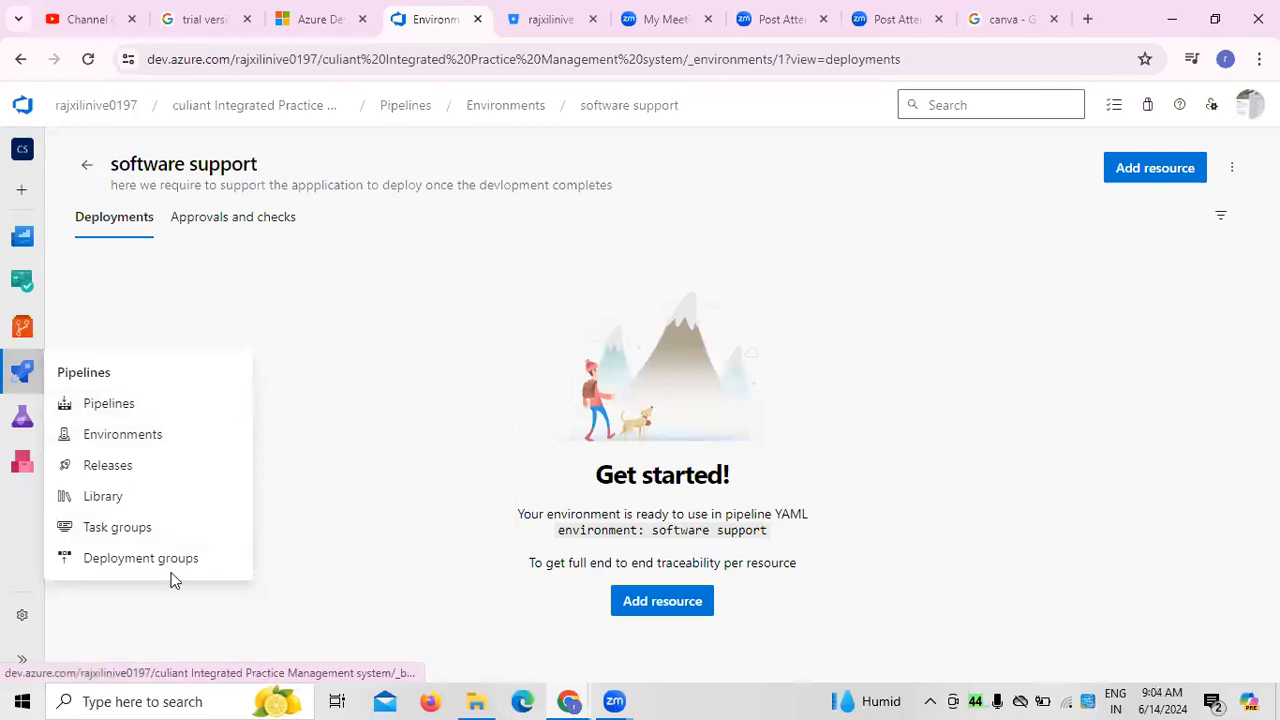
{"action": "left_click", "coordinate": [118, 470]}
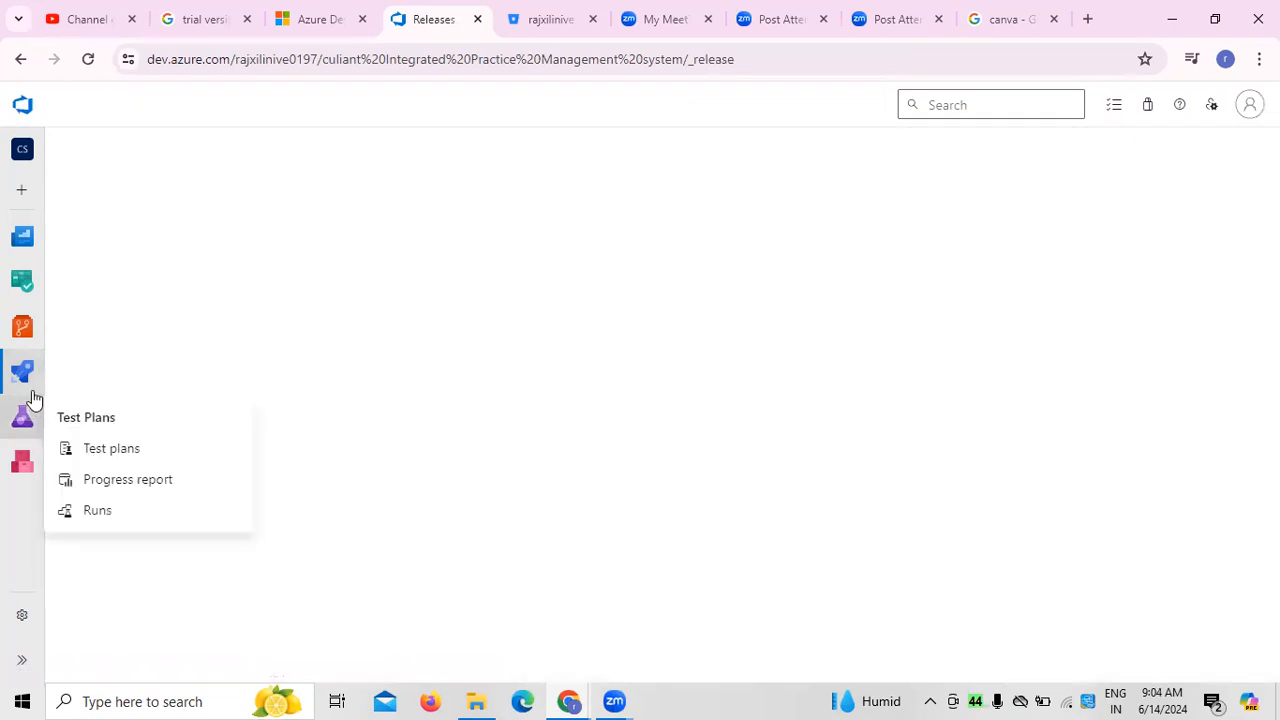
{"action": "mouse_move", "coordinate": [22, 372]}
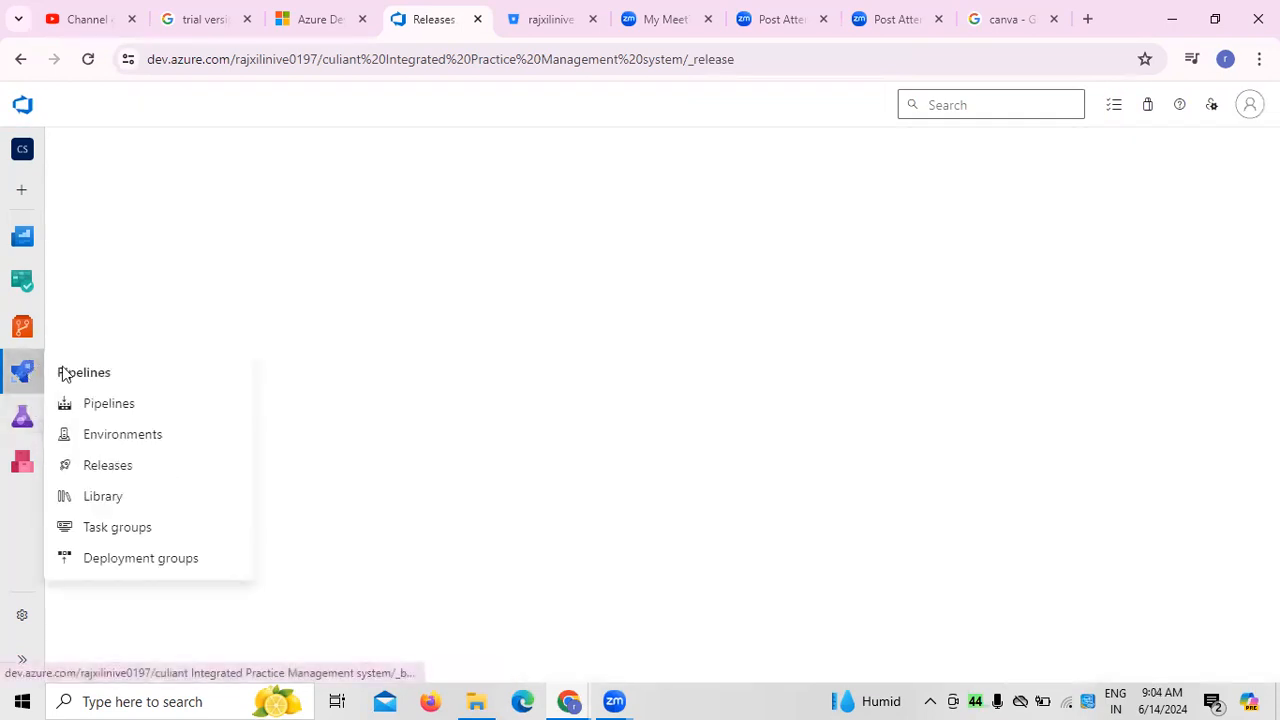
{"action": "left_click", "coordinate": [152, 435]}
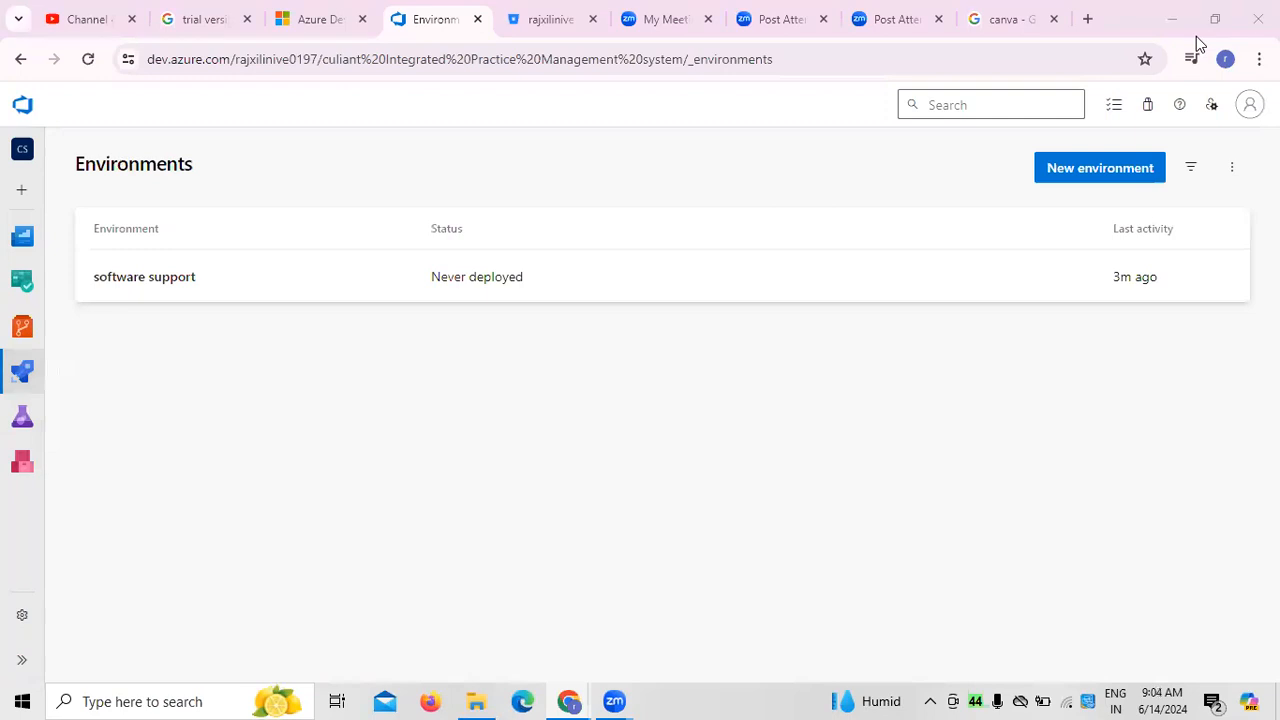